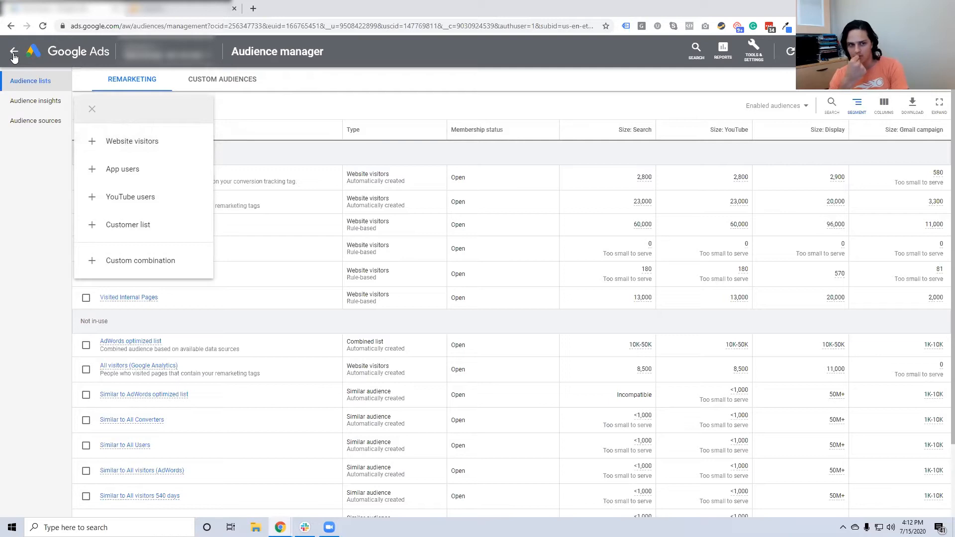
# Leave the open new-audience choices and reopen the Audience manager from the campaigns overview.
pyautogui.click(14, 57)
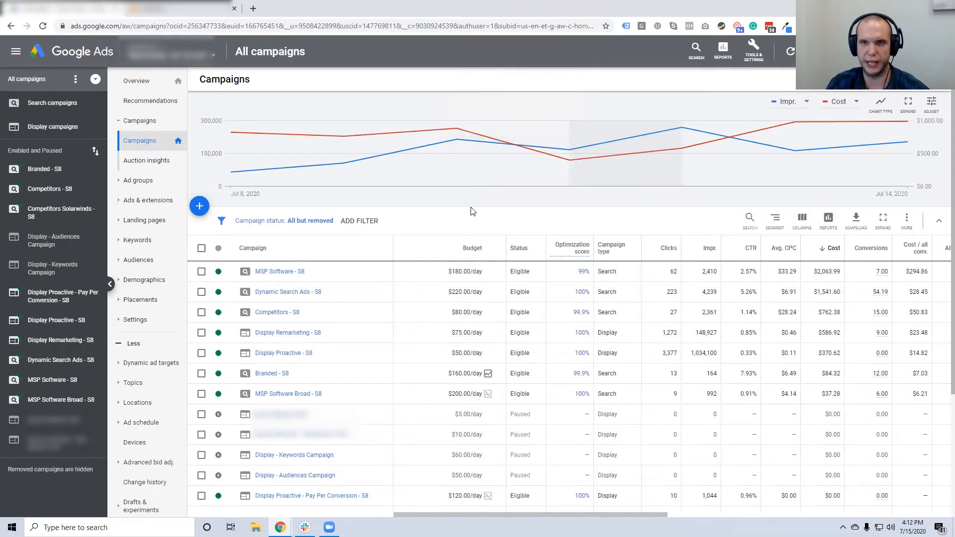
pyautogui.click(747, 62)
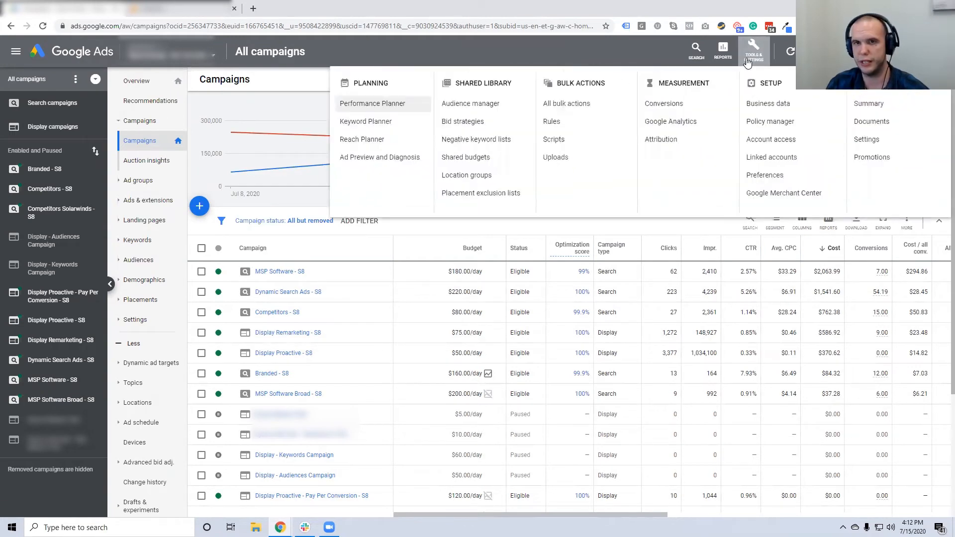
pyautogui.click(494, 105)
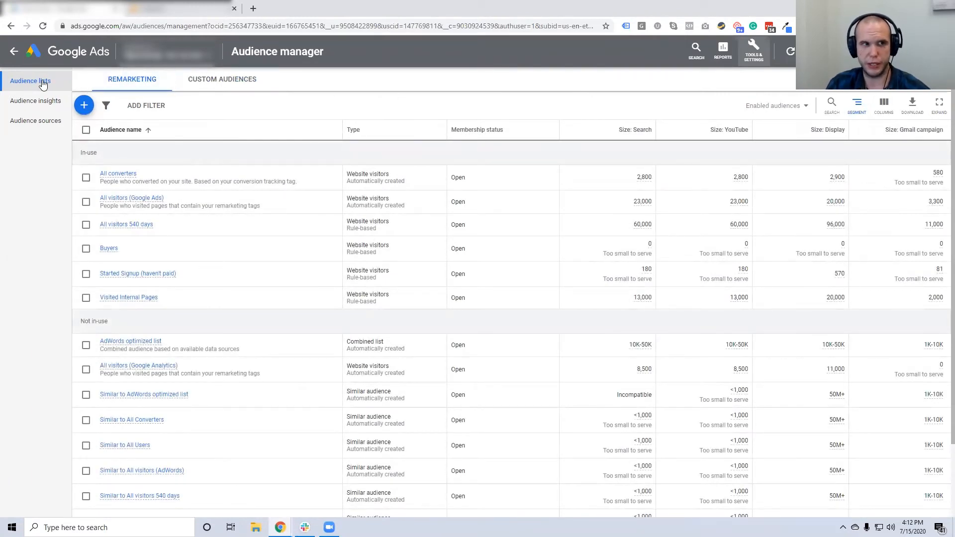
# Check the custom audiences, return to the remarketing lists and start a new website visitors audience.
pyautogui.click(194, 83)
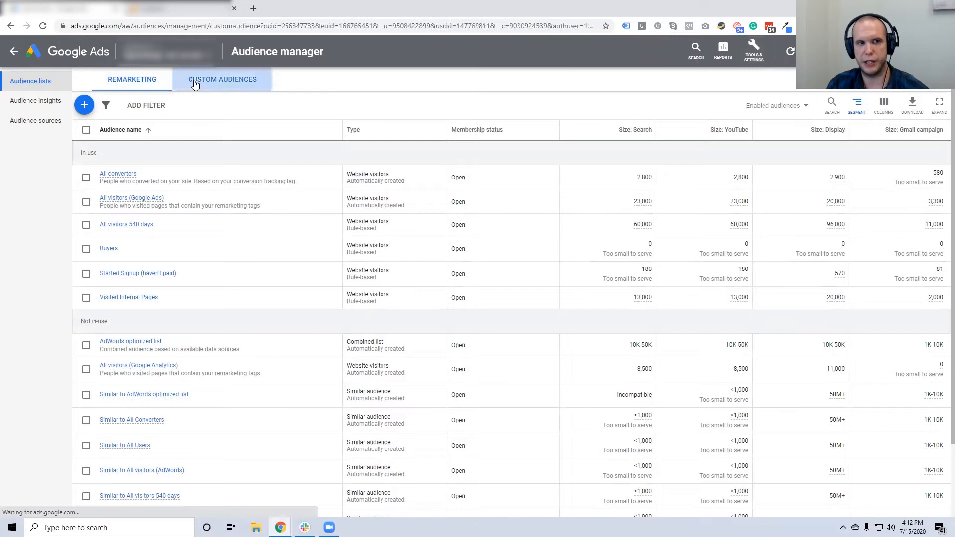
pyautogui.click(132, 85)
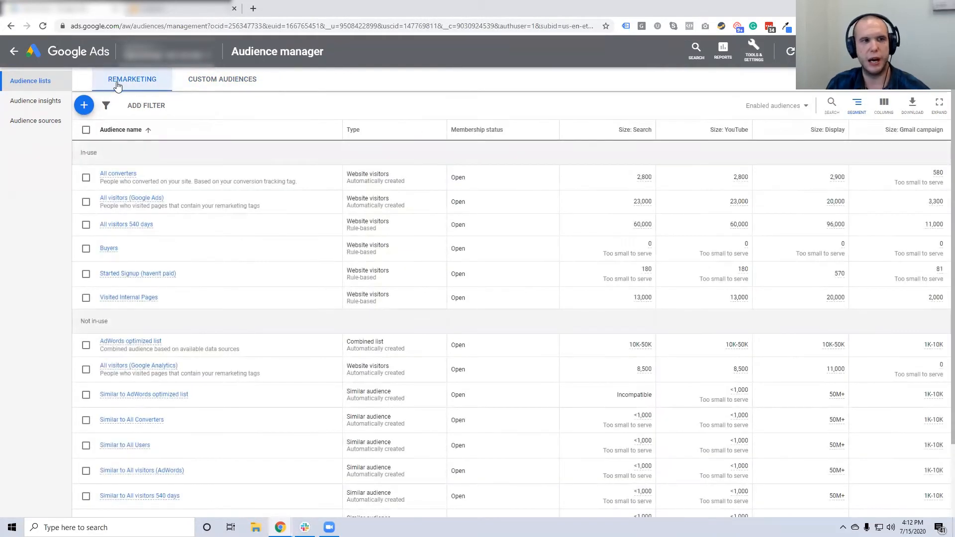
pyautogui.click(83, 106)
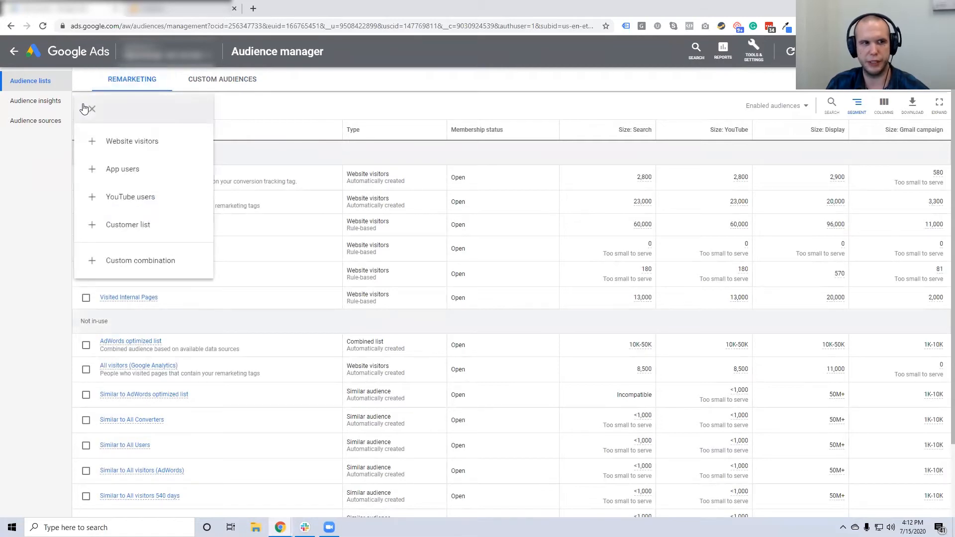
pyautogui.click(117, 142)
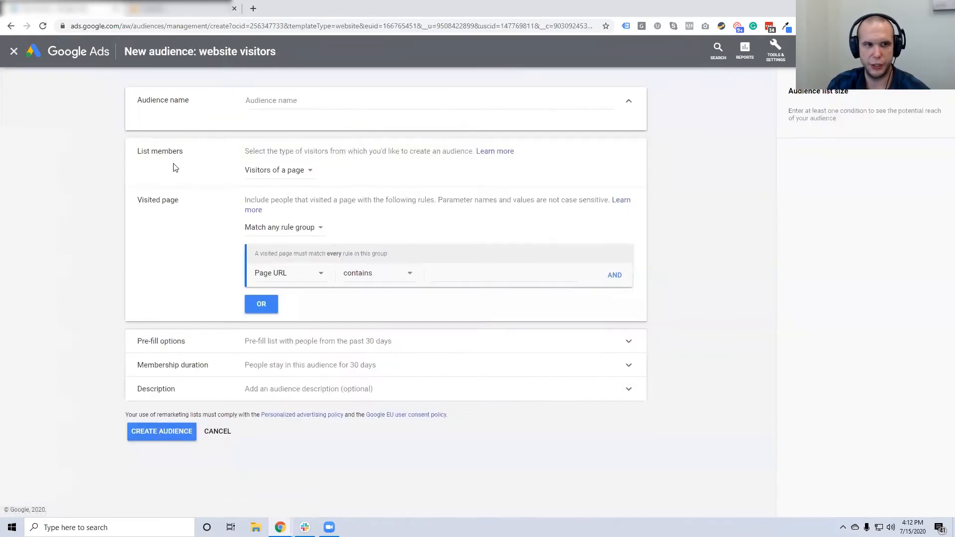
# Examine the available list member types, rule group matching options and rule fields for the website visitors audience.
pyautogui.click(268, 172)
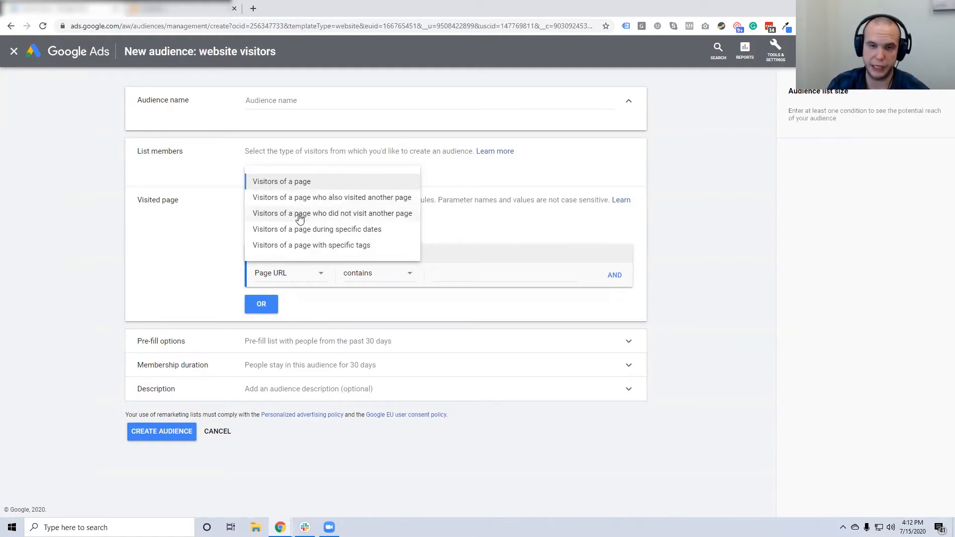
pyautogui.click(214, 230)
pyautogui.click(286, 232)
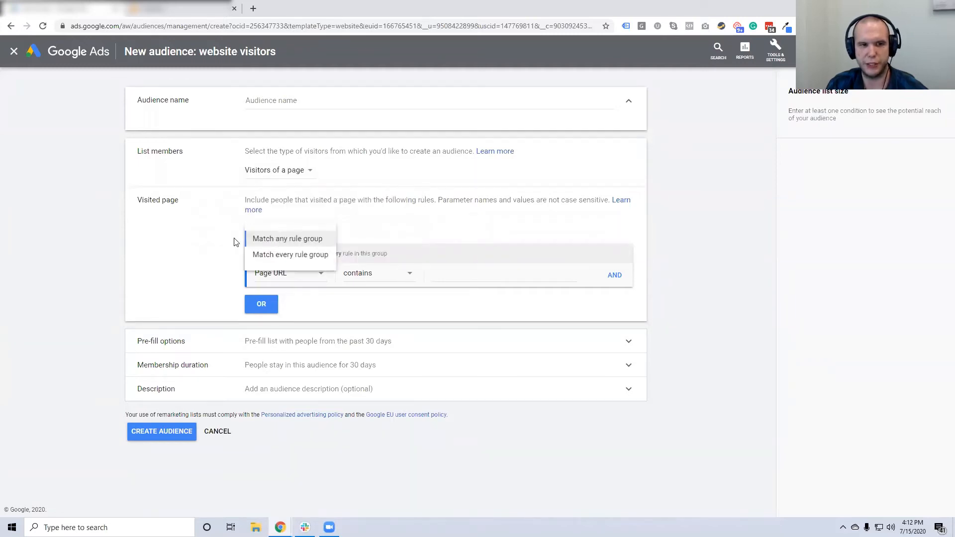
pyautogui.click(238, 230)
pyautogui.click(266, 273)
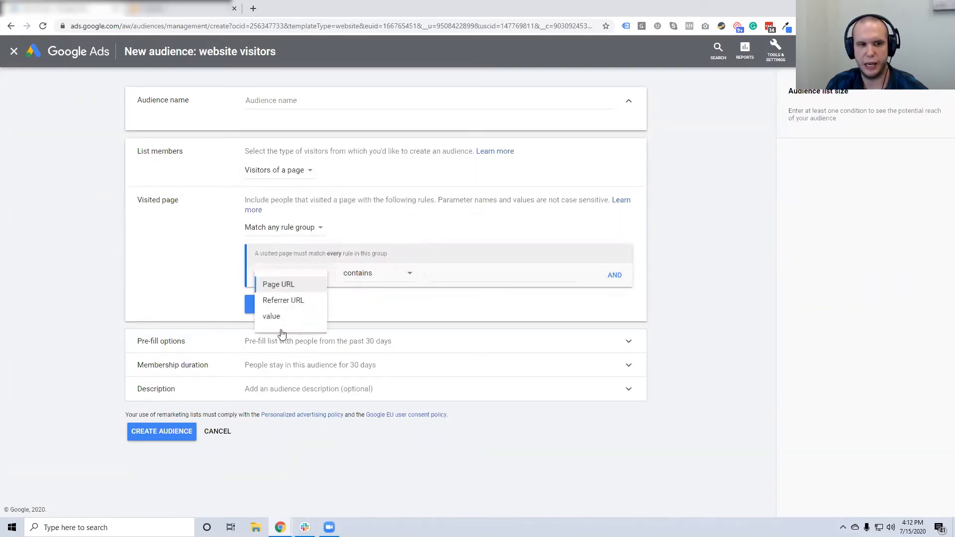
pyautogui.click(278, 284)
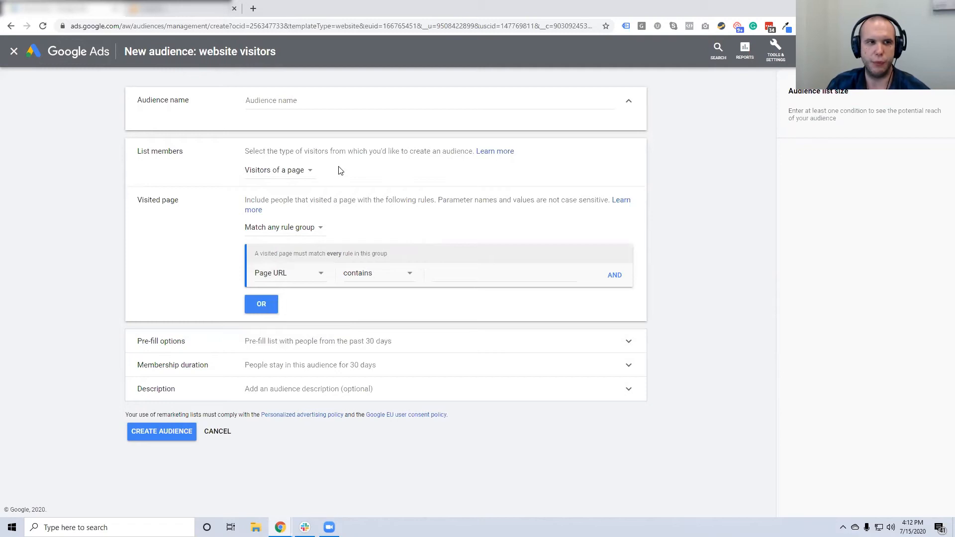
# Switch to Google Analytics and open the property's Audiences list under Audience Definitions in the admin settings.
pyautogui.click(197, 17)
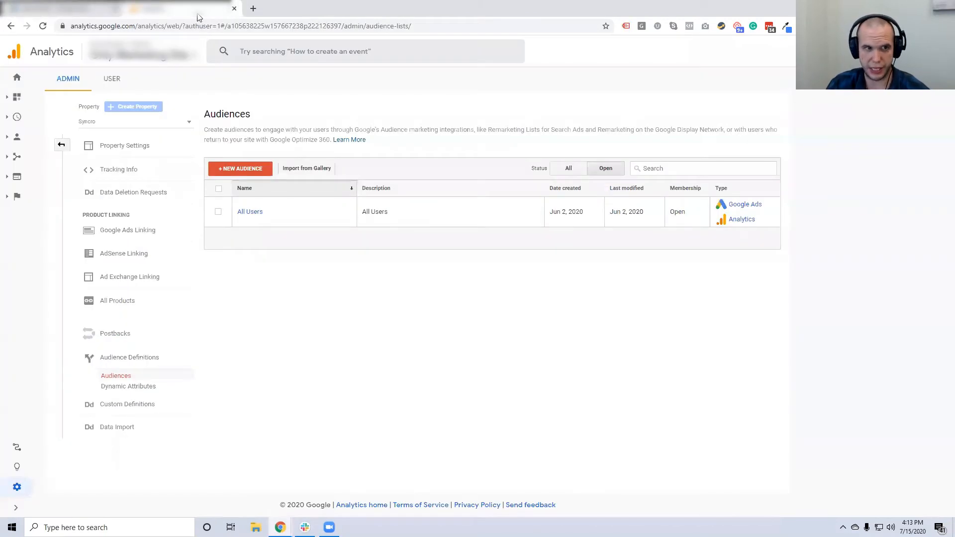
pyautogui.click(17, 79)
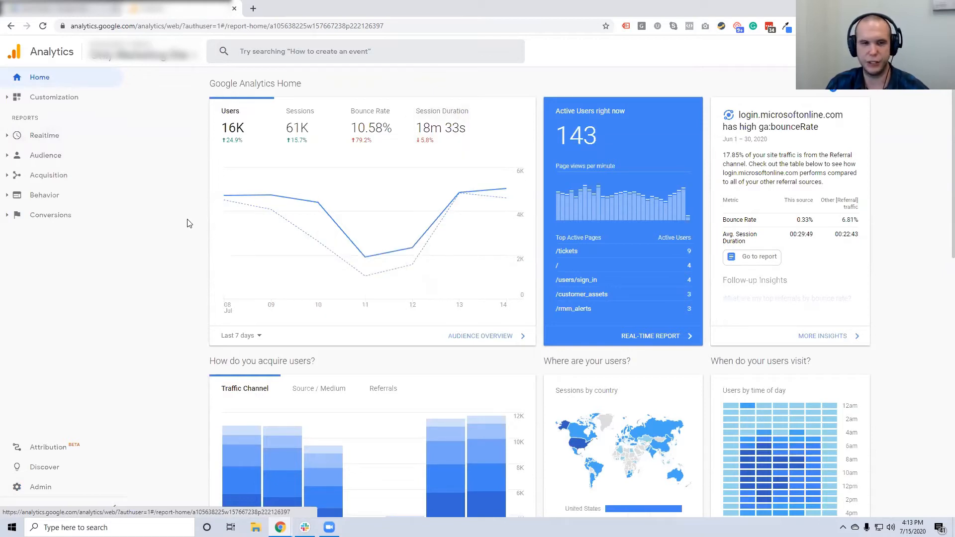
pyautogui.click(43, 491)
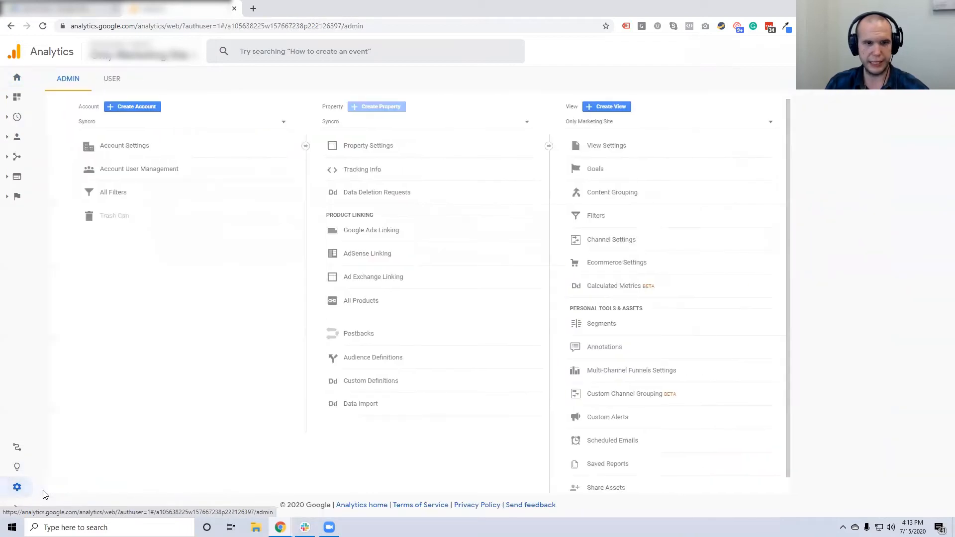
pyautogui.click(364, 359)
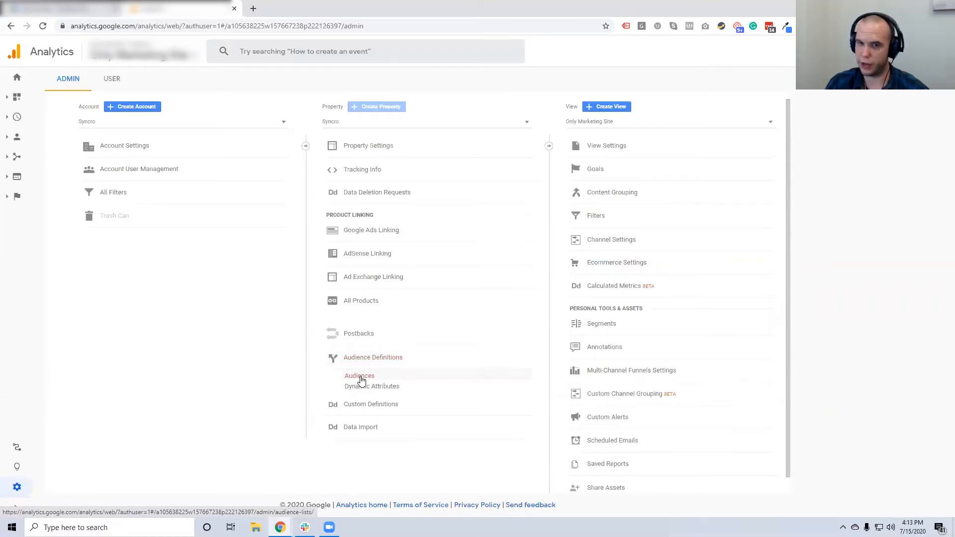
pyautogui.click(360, 377)
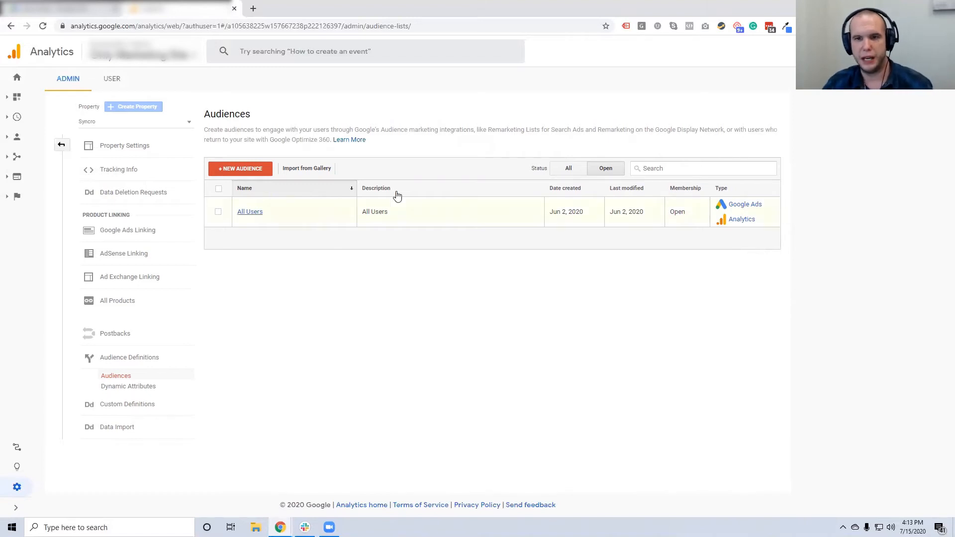
# Create a new audience definition from scratch and show the Traffic Sources criteria in the Audience Builder.
pyautogui.click(242, 172)
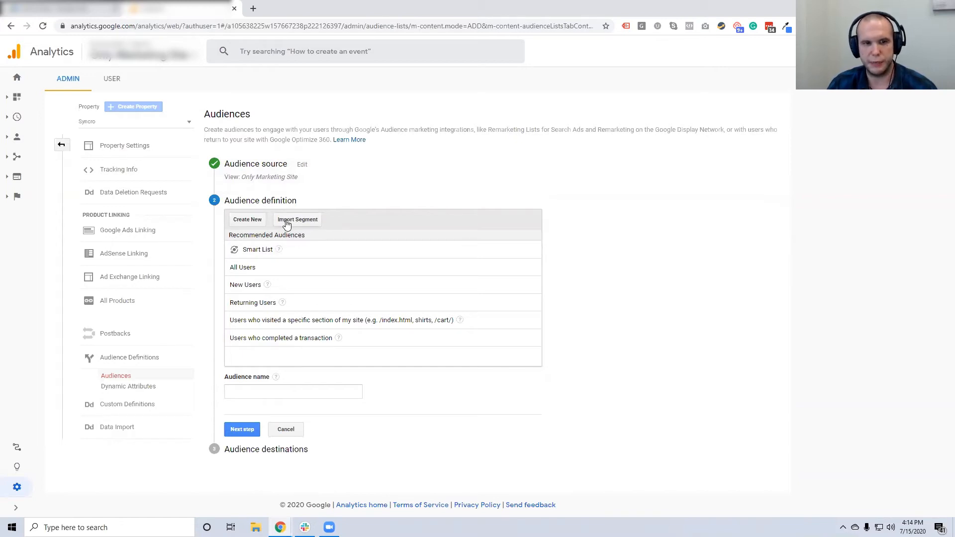
pyautogui.click(251, 223)
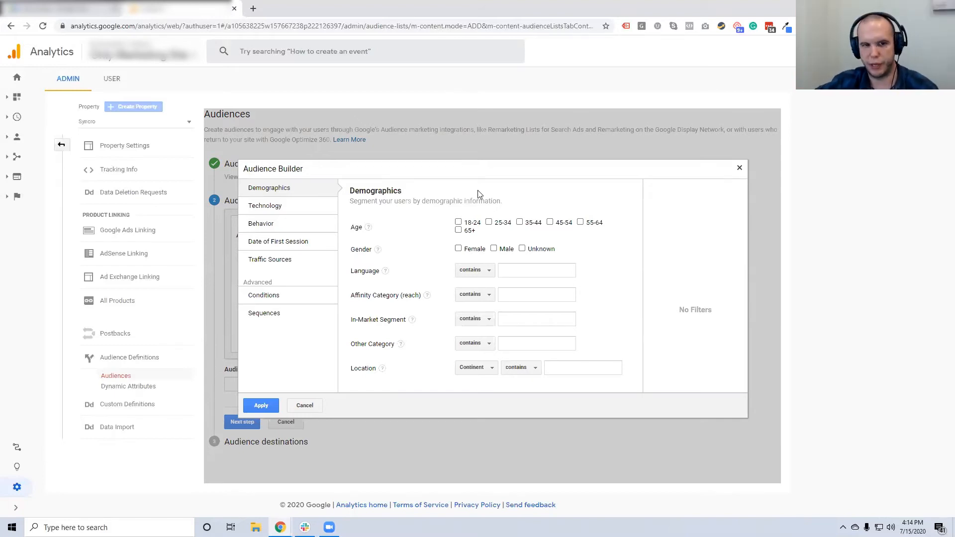
pyautogui.click(281, 260)
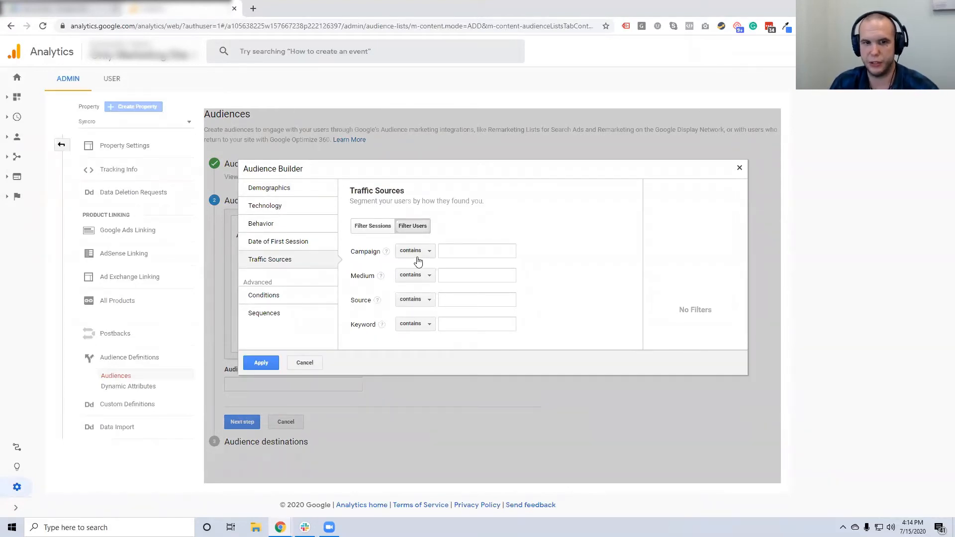
pyautogui.click(451, 253)
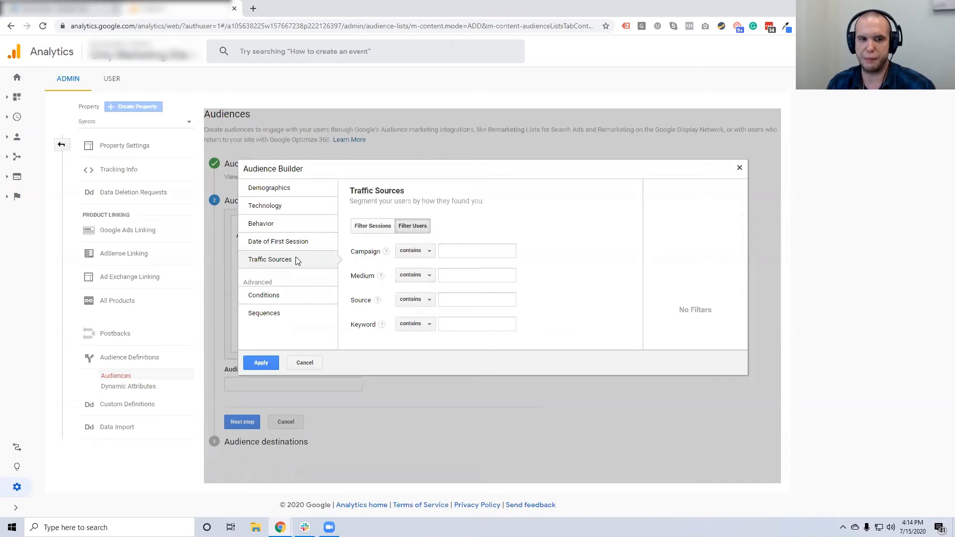
# Filter the audience demographics to ages 55-64 and 65+ and to male gender.
pyautogui.click(273, 190)
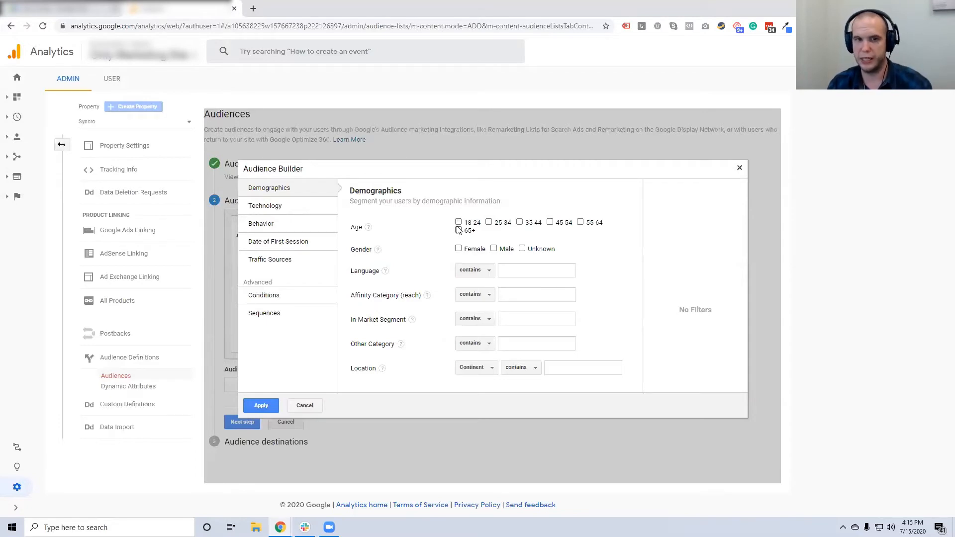
pyautogui.click(580, 222)
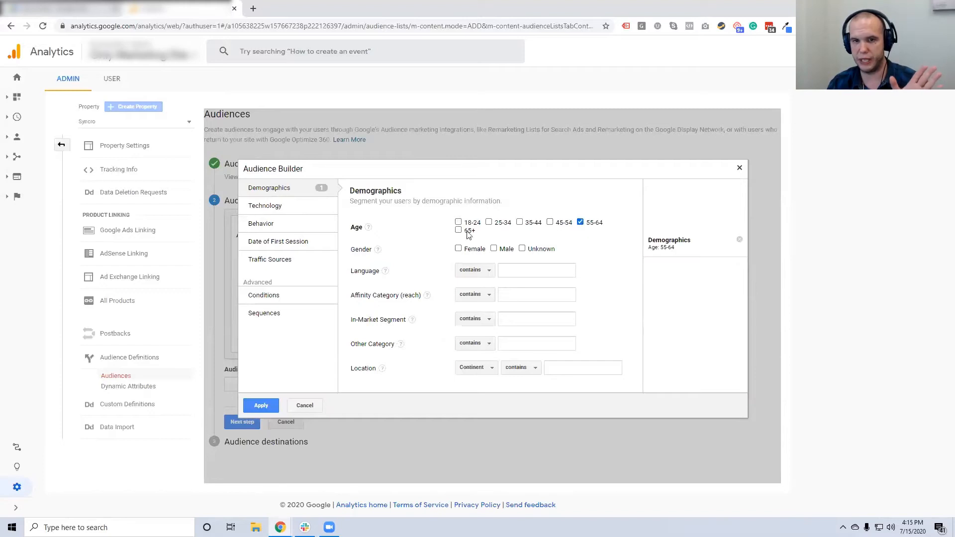
pyautogui.click(459, 231)
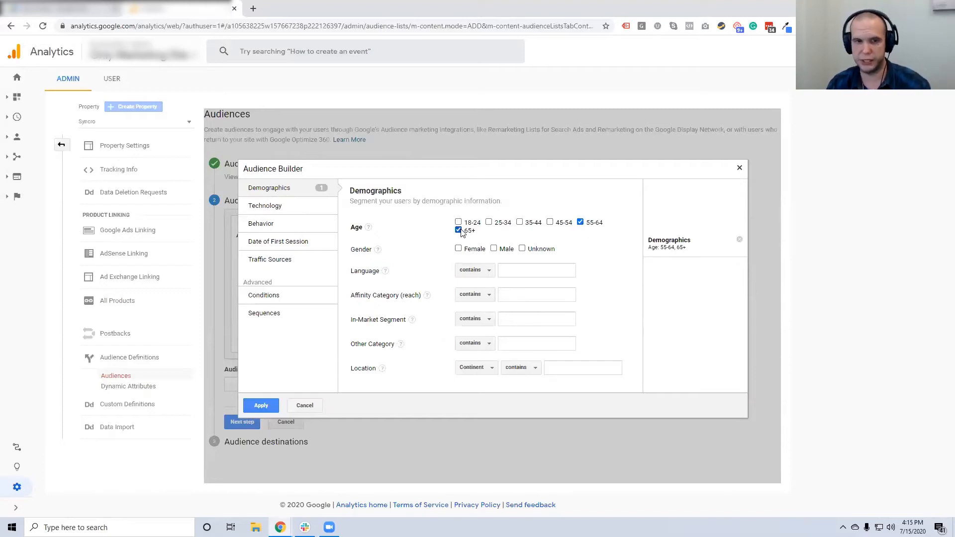
pyautogui.click(494, 249)
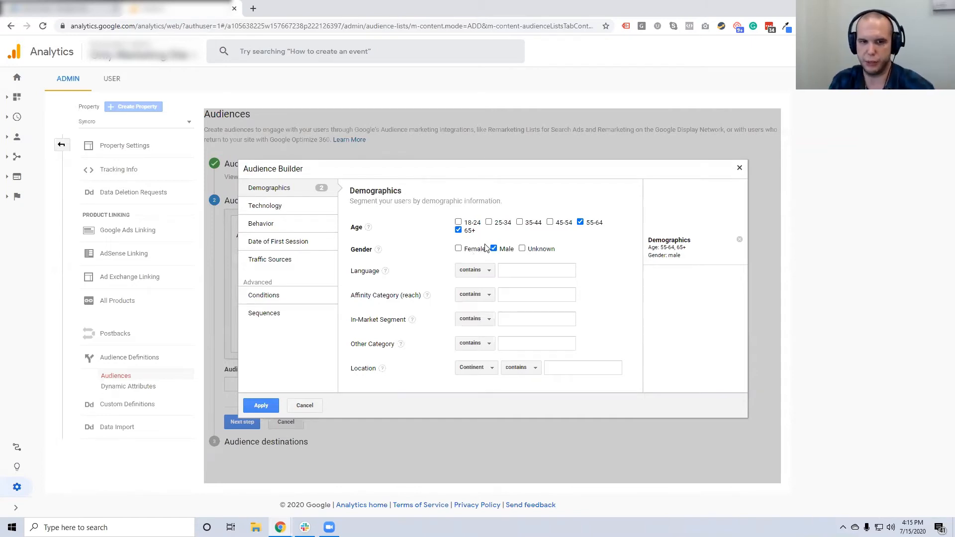
# Clear the male gender filter and the 55-64 and 65+ age filters.
pyautogui.click(494, 249)
pyautogui.click(458, 229)
pyautogui.click(580, 222)
# Review the match operators available for the Language, Affinity Category and In-Market Segment demographic criteria.
pyautogui.click(474, 270)
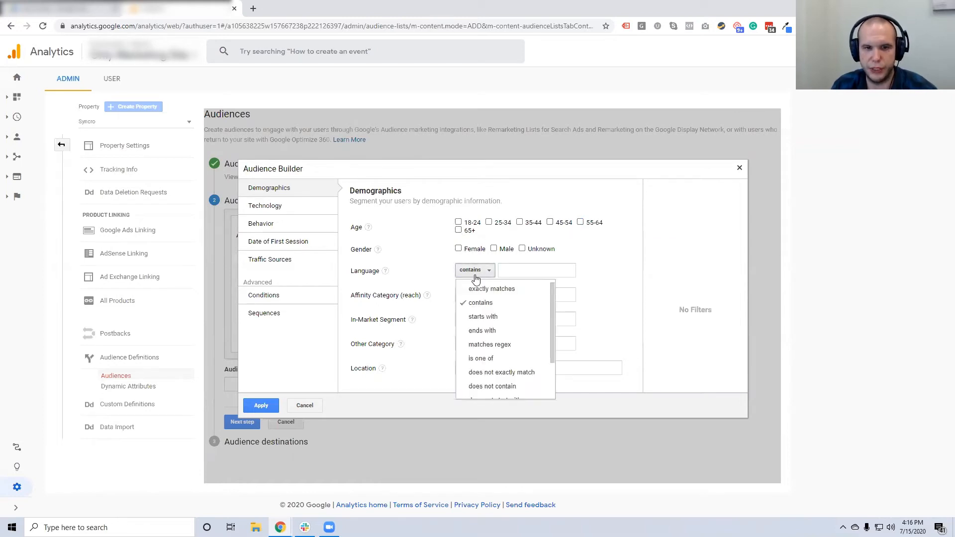
pyautogui.click(438, 282)
pyautogui.click(462, 297)
pyautogui.click(442, 319)
pyautogui.click(470, 319)
pyautogui.click(450, 341)
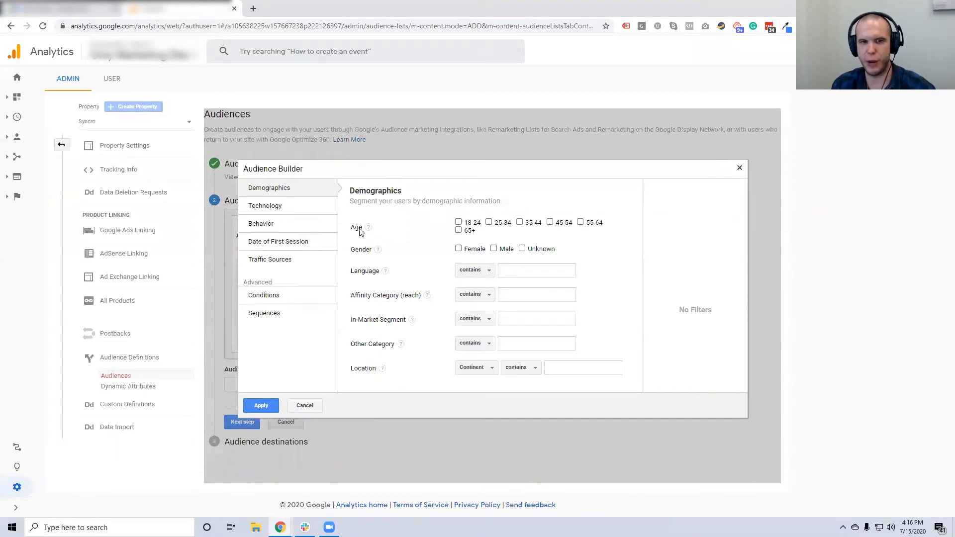
# Filter the audience demographics to ages 18-24 and 25-34 and to female gender.
pyautogui.click(458, 222)
pyautogui.click(489, 222)
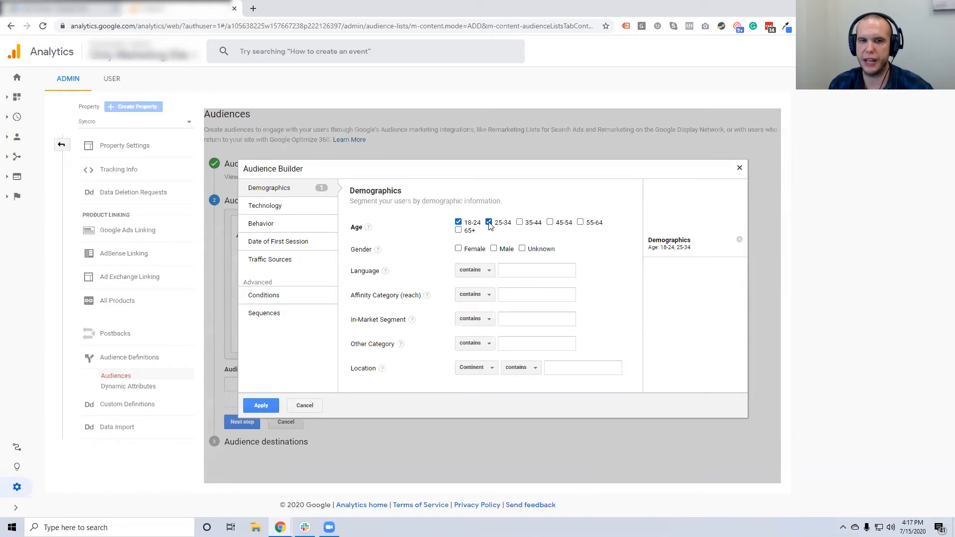
pyautogui.click(475, 250)
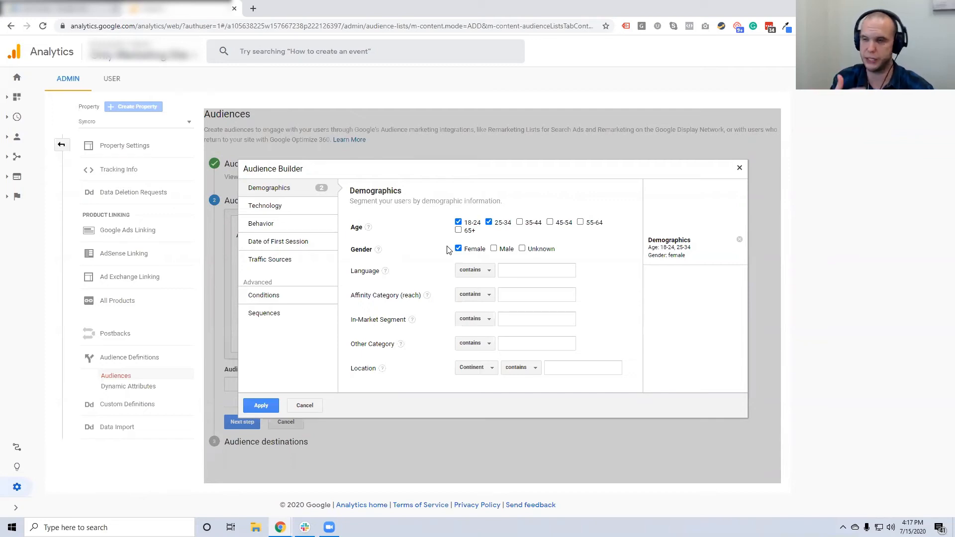
# Clear the female gender filter and the 18-24 and 25-34 age filters.
pyautogui.click(458, 248)
pyautogui.click(458, 223)
pyautogui.click(489, 223)
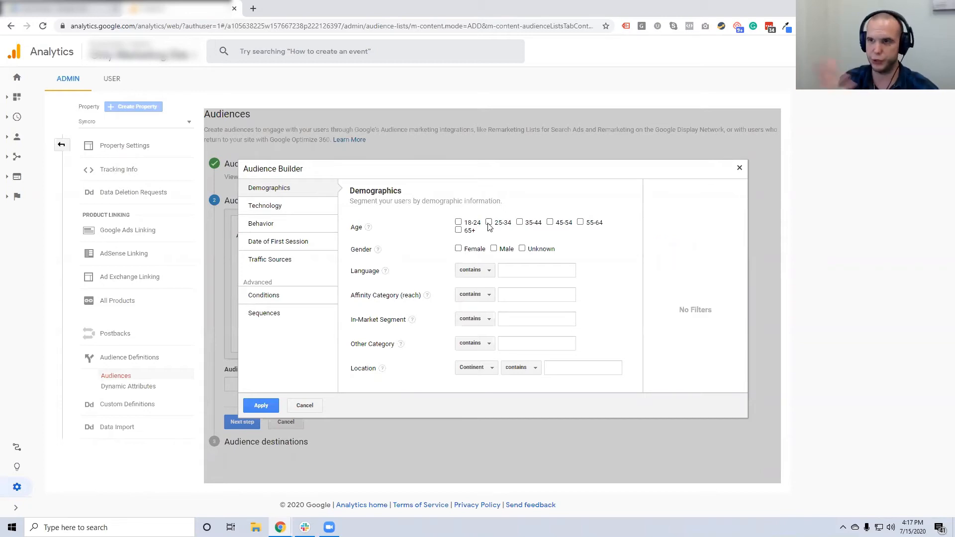
# Examine the Technology criteria, including the match operators for Operating System.
pyautogui.click(278, 206)
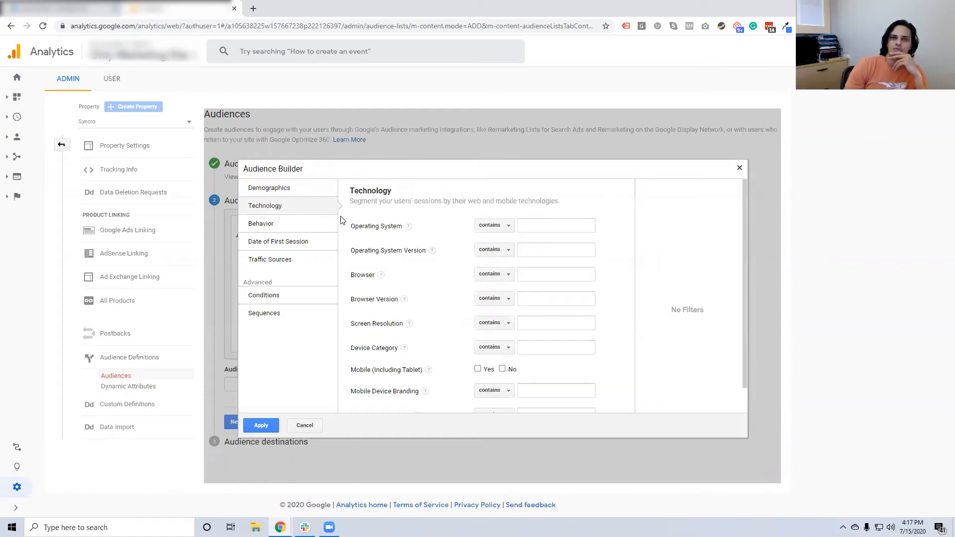
pyautogui.click(487, 225)
pyautogui.click(440, 229)
pyautogui.moveTo(433, 250)
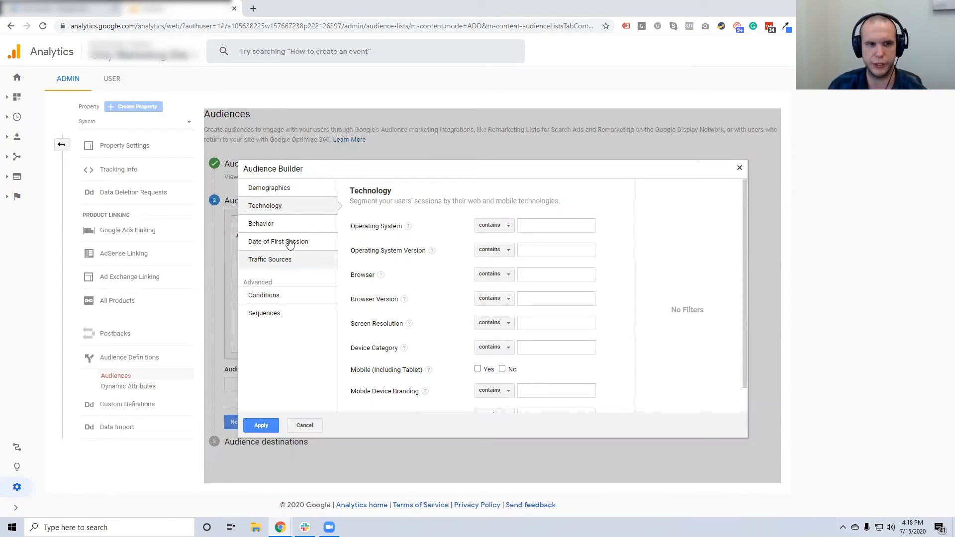
# Set the Behavior criterion for Session Duration per user to greater than 10.
pyautogui.click(265, 224)
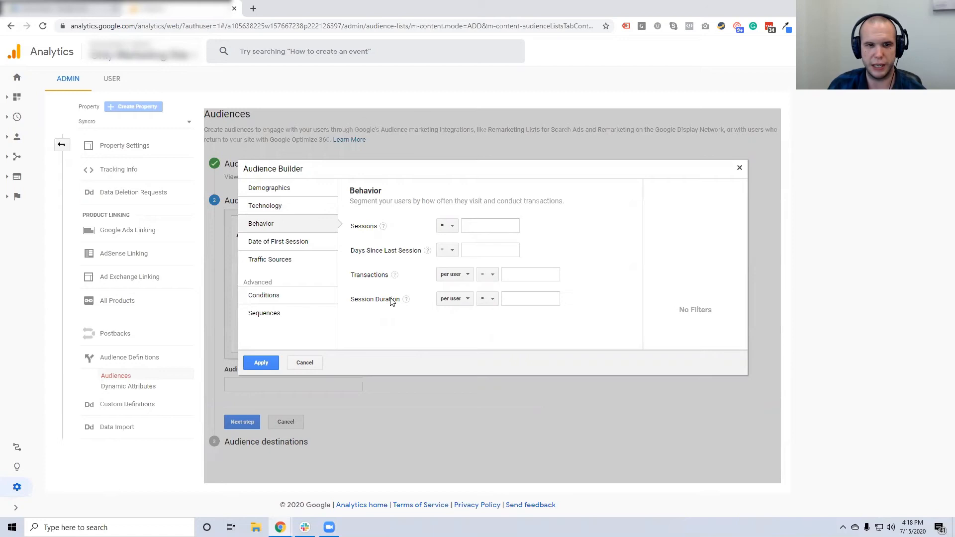
pyautogui.click(488, 300)
pyautogui.click(492, 242)
pyautogui.click(521, 301)
pyautogui.write('10')
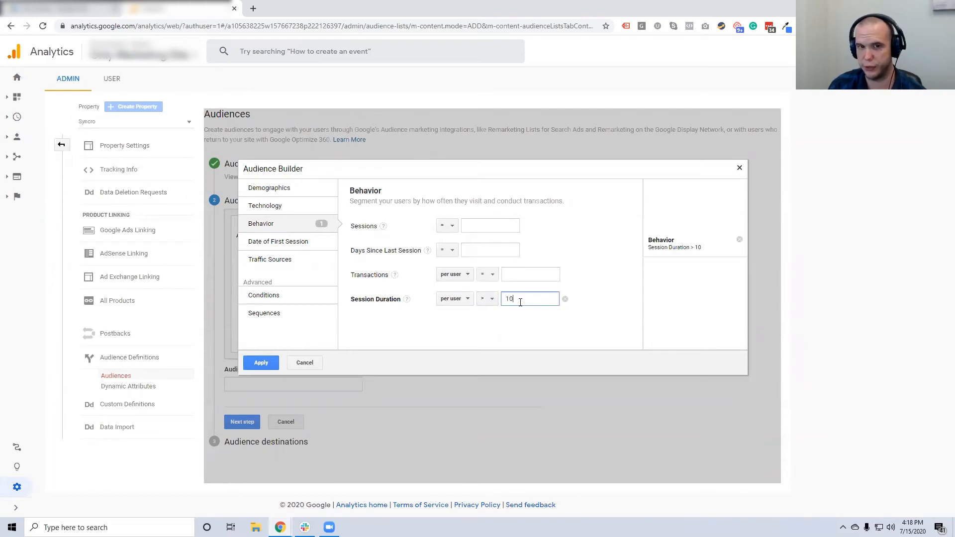
# Change the Session Duration per user condition to less than 5.
pyautogui.click(492, 300)
pyautogui.click(496, 272)
pyautogui.doubleClick(504, 299)
pyautogui.write('5')
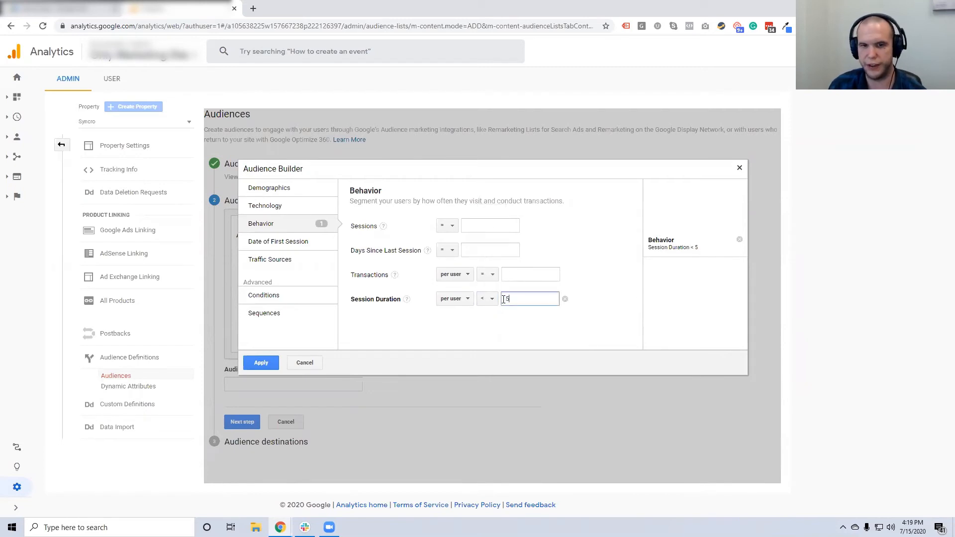
pyautogui.click(516, 333)
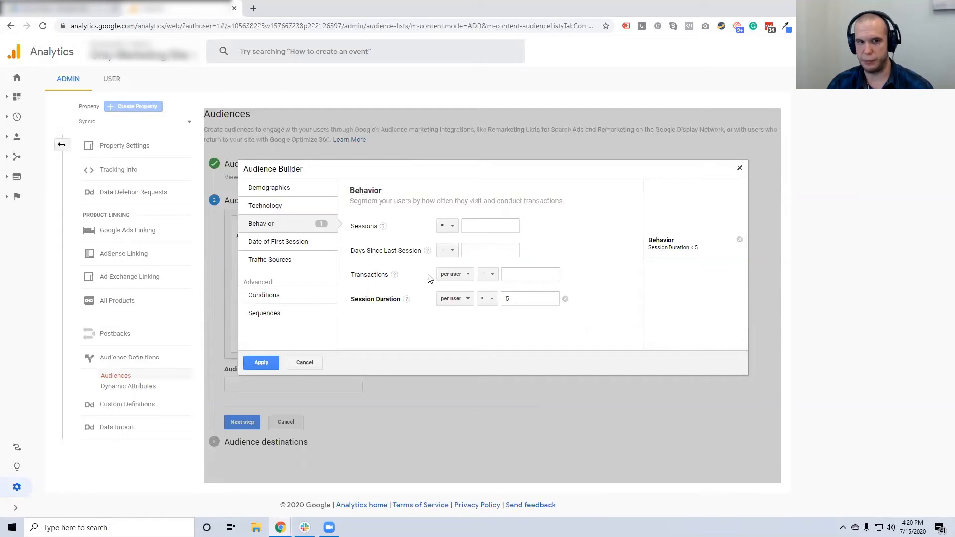
# Set the Behavior criterion for Transactions per user to greater than 4.
pyautogui.click(486, 275)
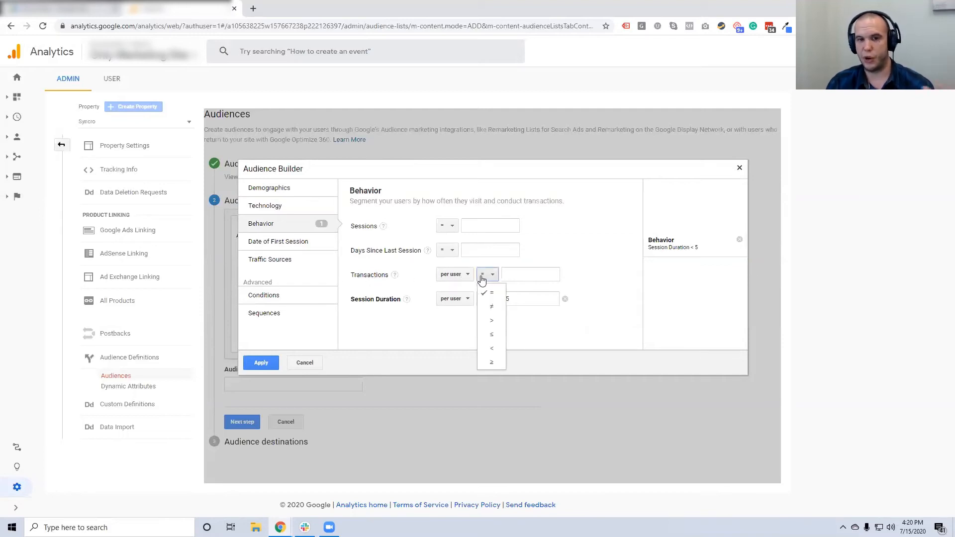
pyautogui.click(491, 323)
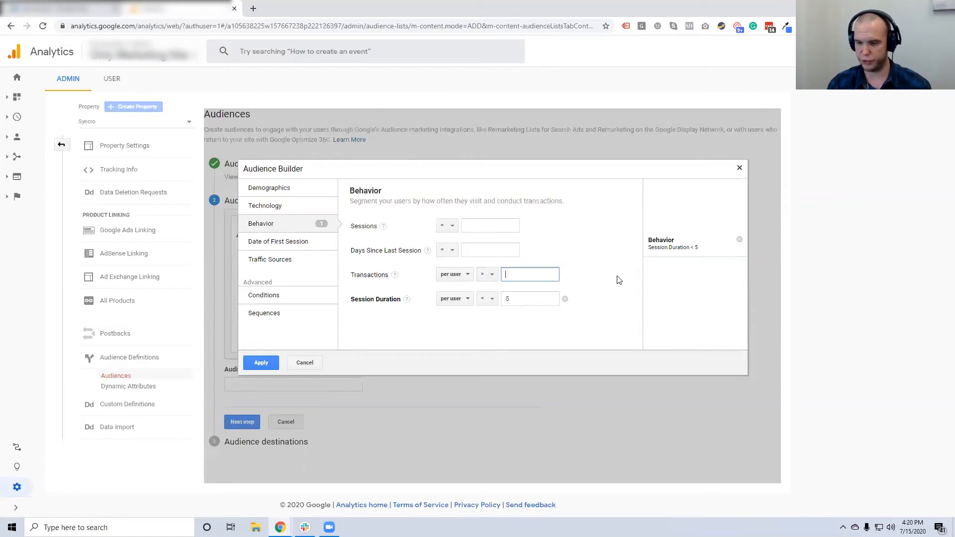
pyautogui.write('4')
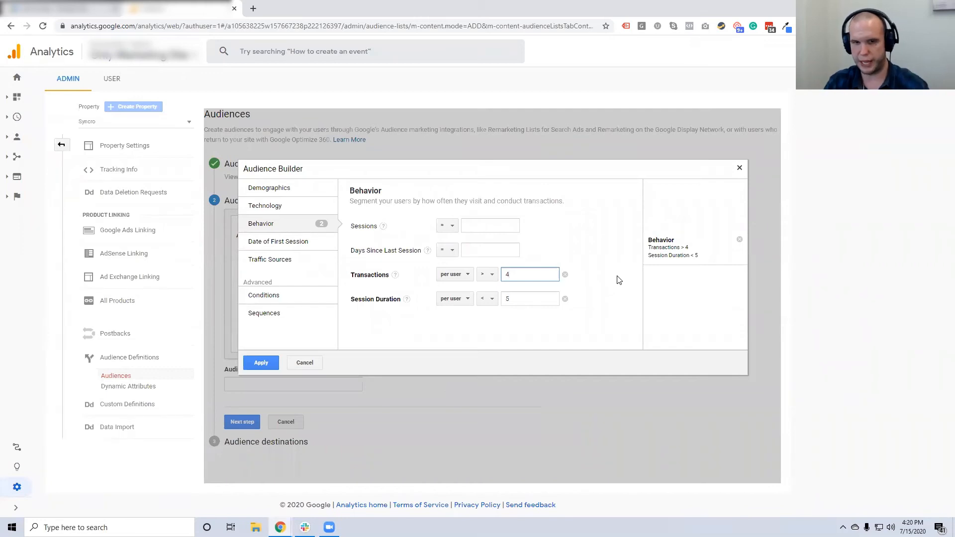
# Examine the Date of First Session, Traffic Sources, Conditions and Sequences criteria, including the value suggestions for Ad Content.
pyautogui.click(267, 242)
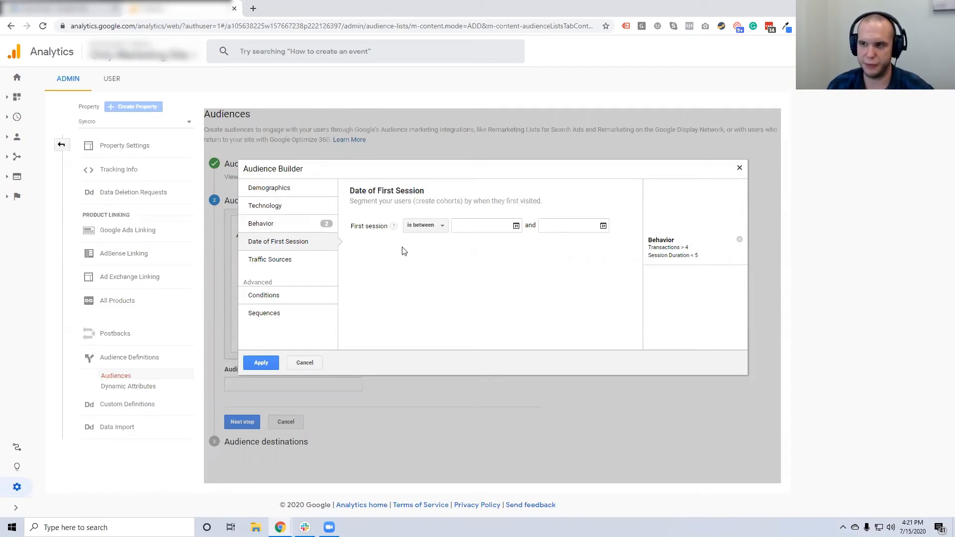
pyautogui.click(270, 262)
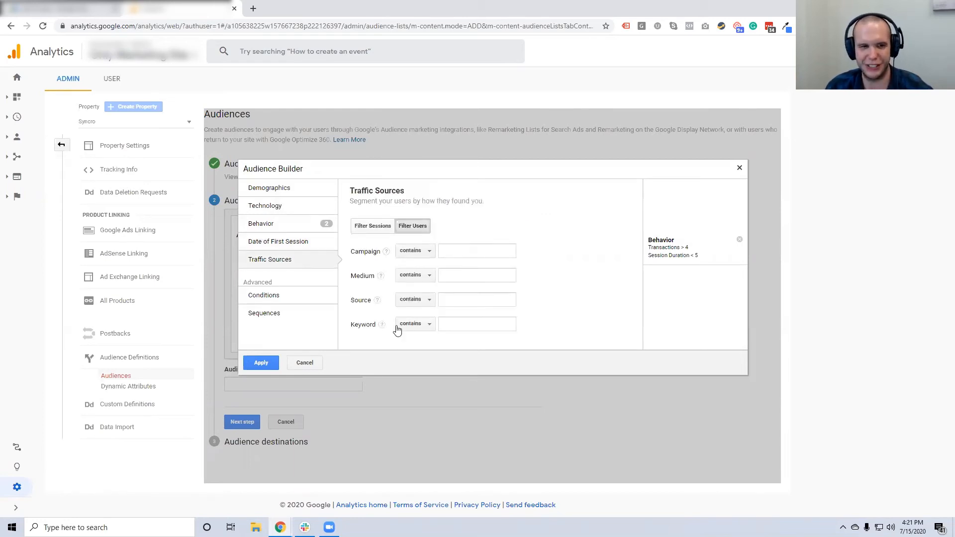
pyautogui.click(271, 296)
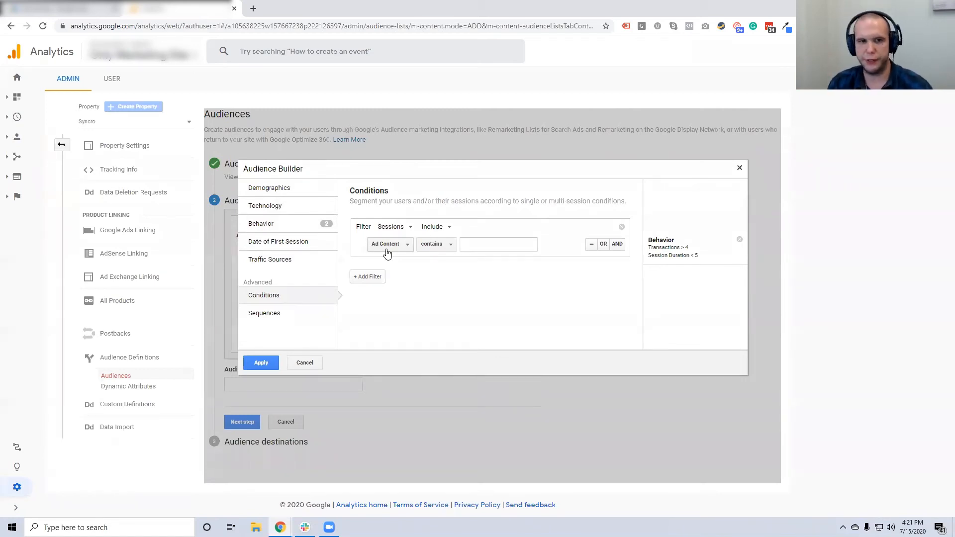
pyautogui.click(479, 241)
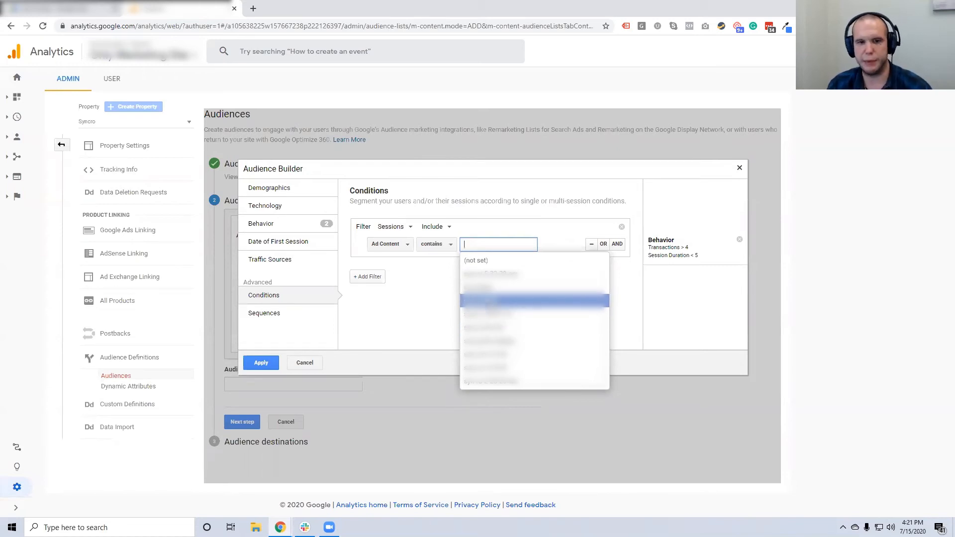
pyautogui.click(423, 291)
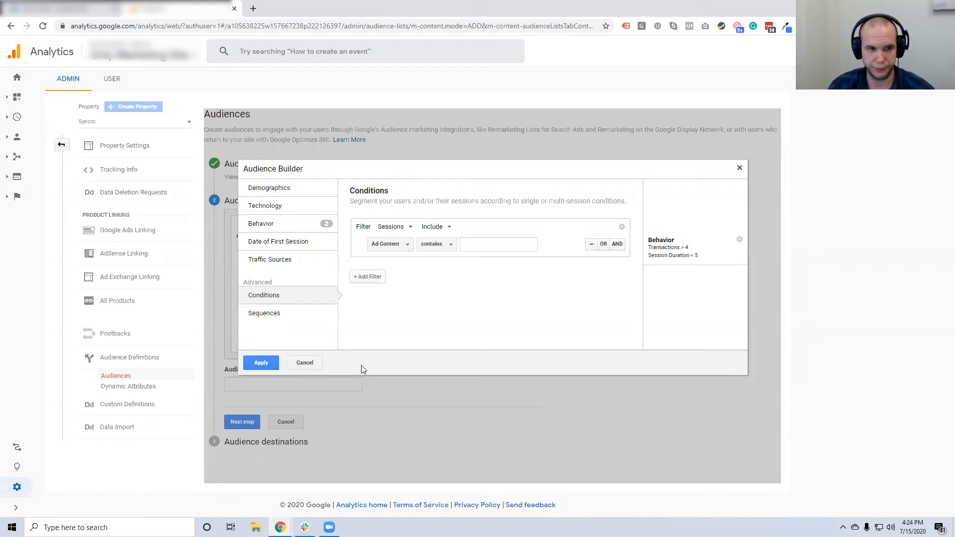
pyautogui.click(280, 316)
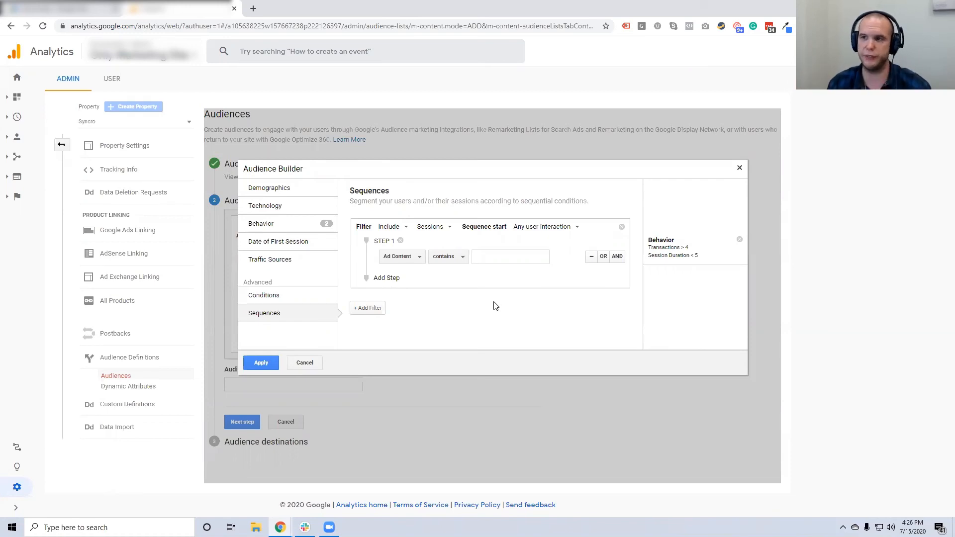
# Remove the Transactions condition from the Behavior criteria and apply the audience definition with only the Session Duration condition.
pyautogui.click(281, 224)
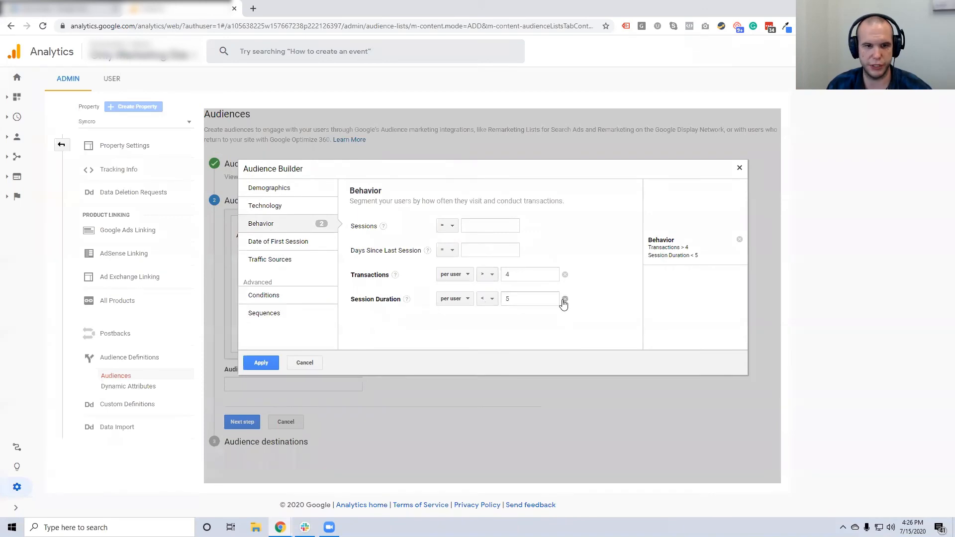
pyautogui.click(565, 275)
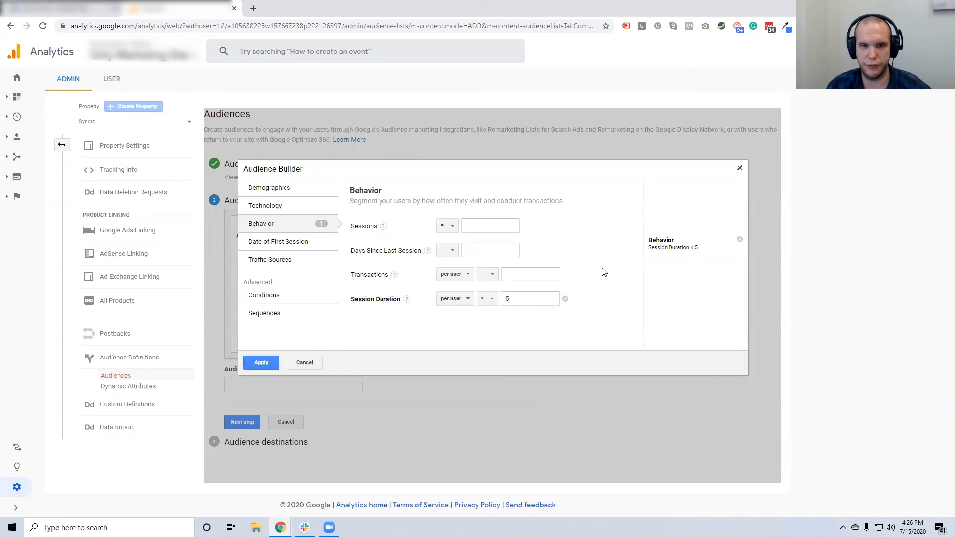
pyautogui.click(261, 363)
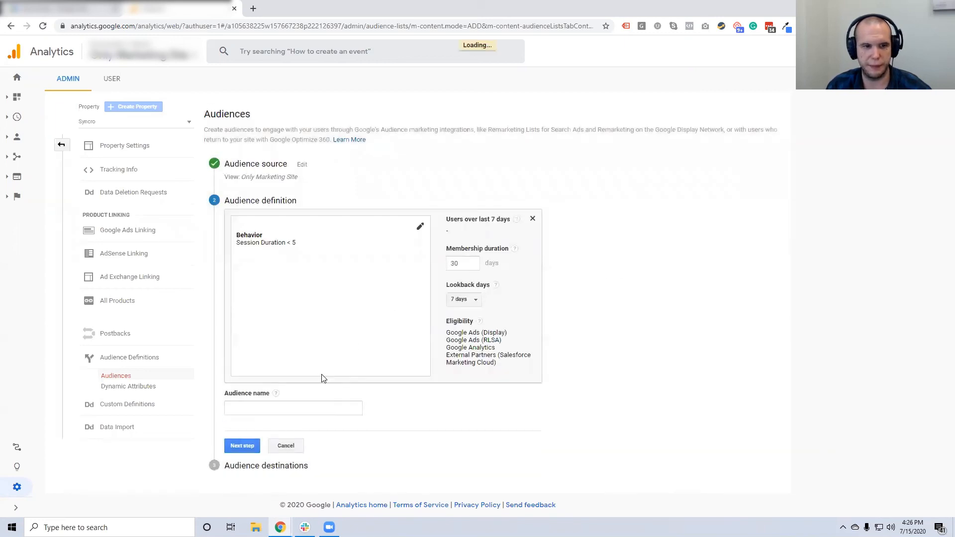
# Set the audience's membership duration to 540 days and its lookback period to 30 days.
pyautogui.click(297, 411)
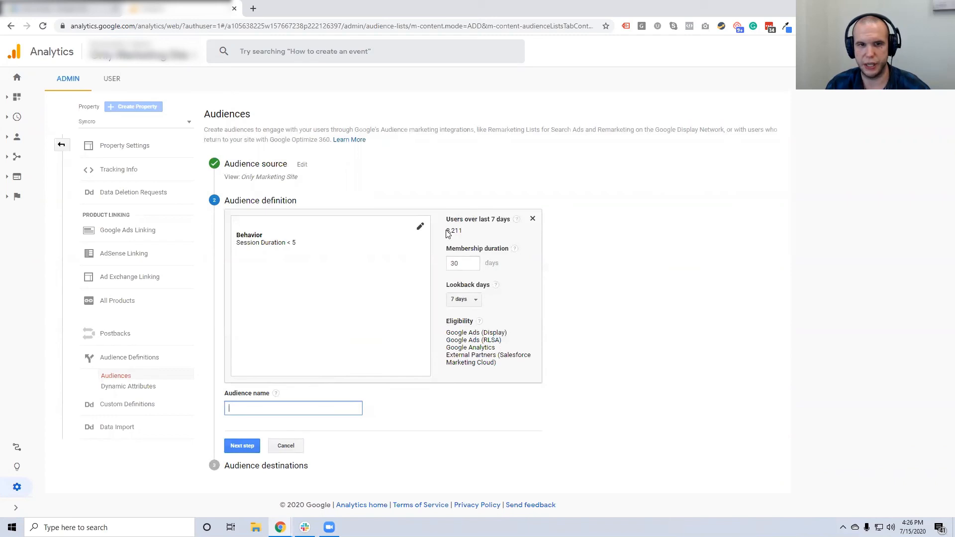
pyautogui.doubleClick(454, 263)
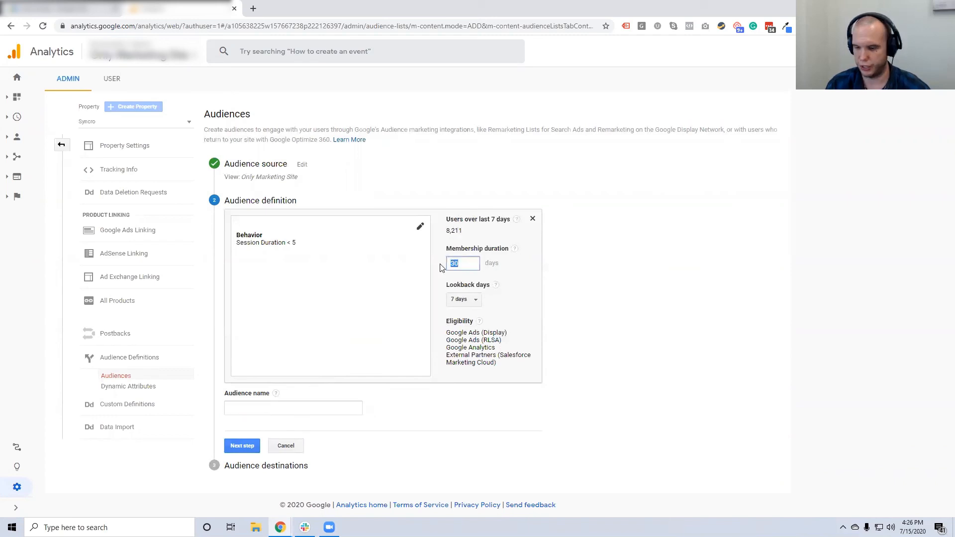
pyautogui.write('540')
pyautogui.click(441, 268)
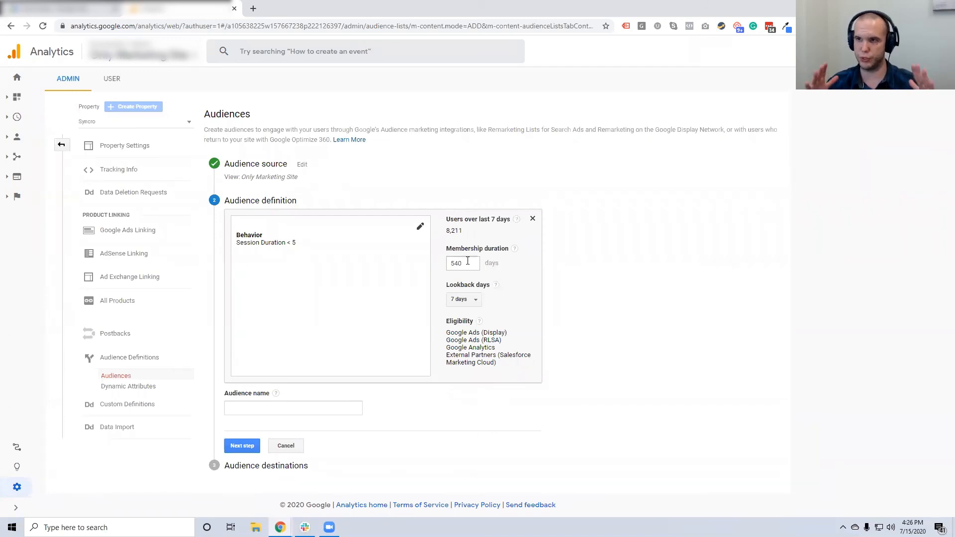
pyautogui.click(473, 301)
pyautogui.click(493, 344)
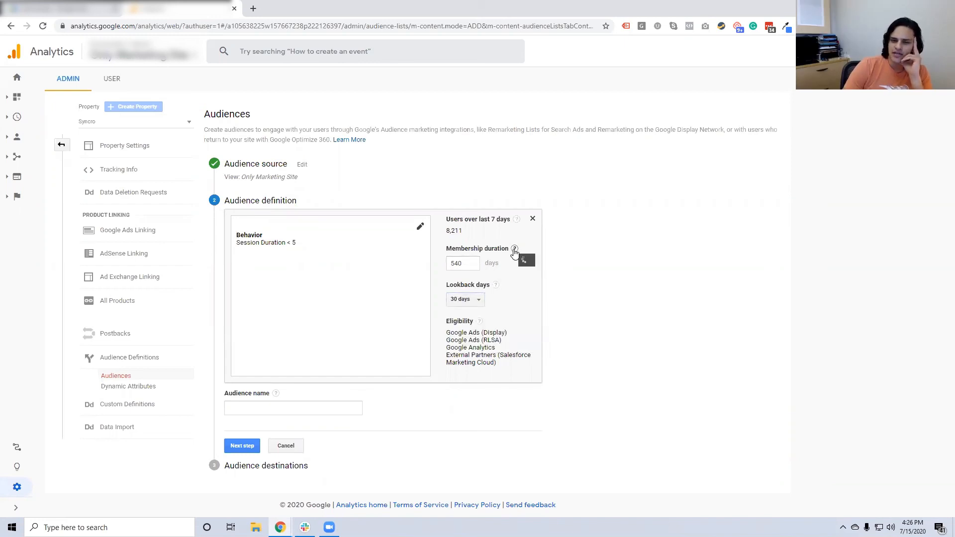
pyautogui.moveTo(514, 252)
pyautogui.moveTo(589, 265); pyautogui.dragTo(615, 266)
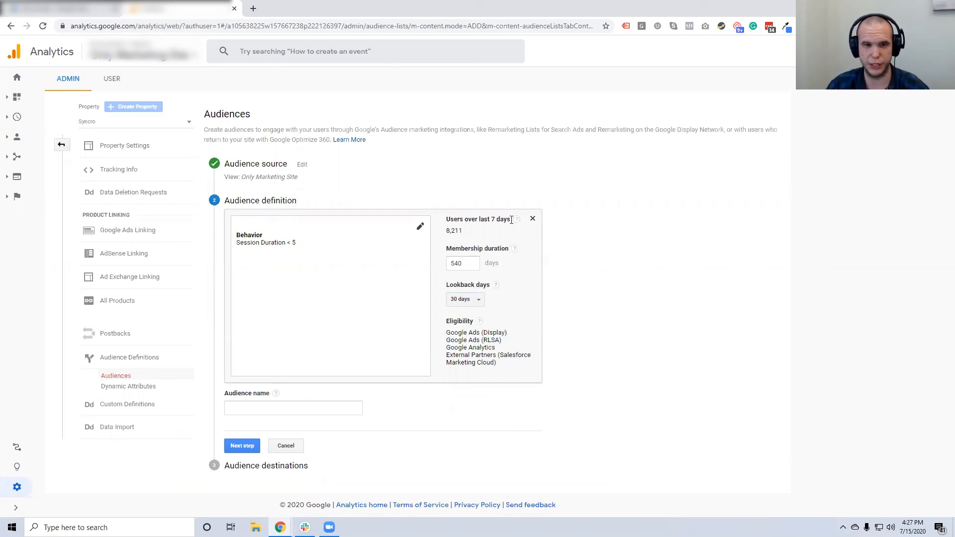
pyautogui.moveTo(517, 220)
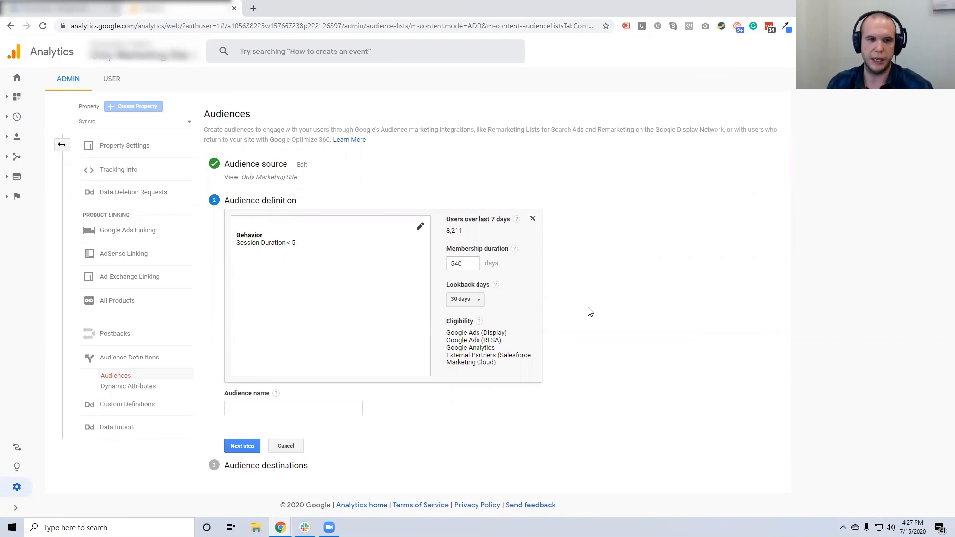
# Name the audience "Website Bouncer Audience (Exclude)" and continue to the audience destinations.
pyautogui.click(300, 409)
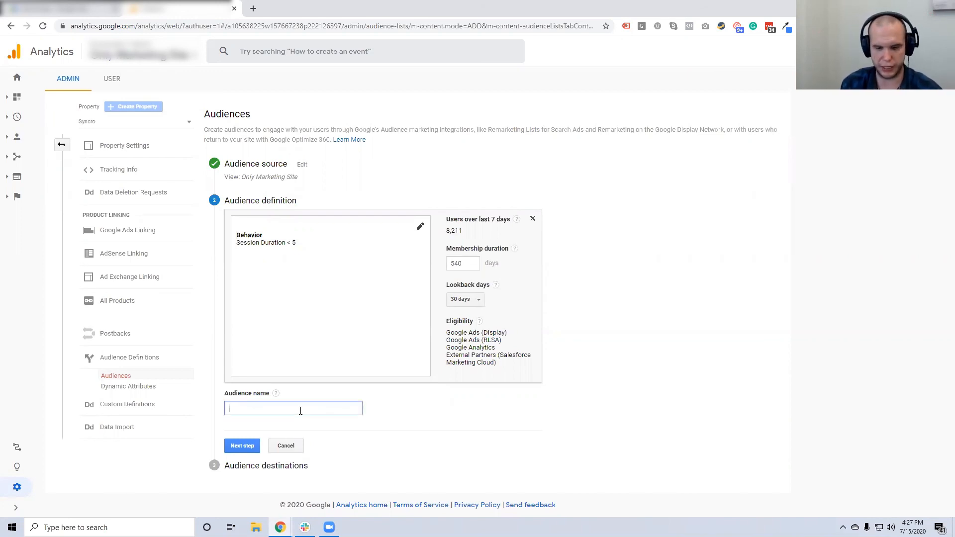
pyautogui.write('W')
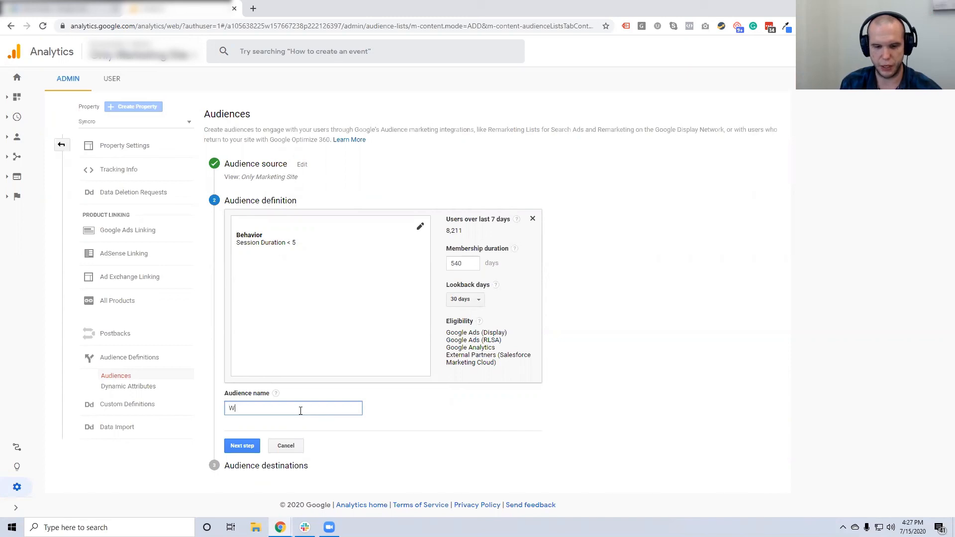
pyautogui.write('ebsite Bouncer Audience')
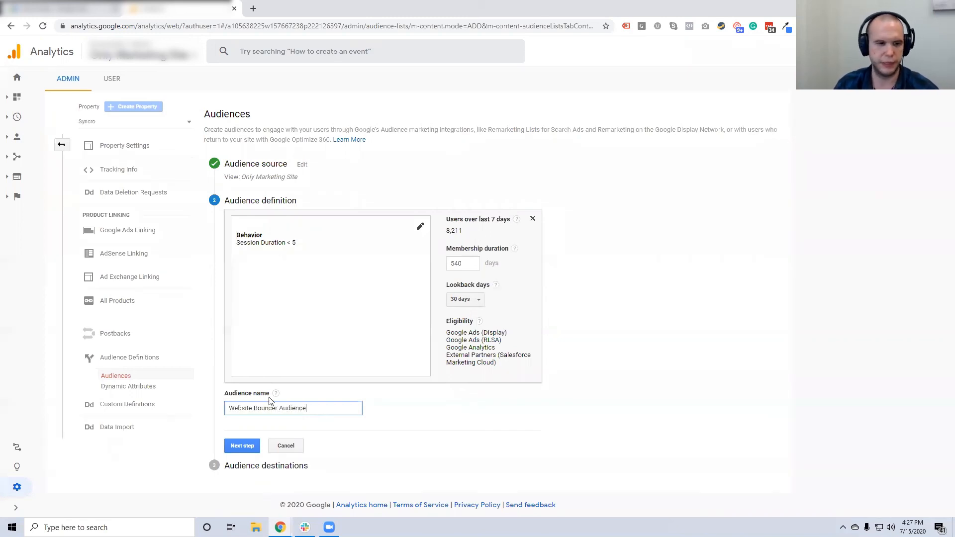
pyautogui.write(' (Exclude)')
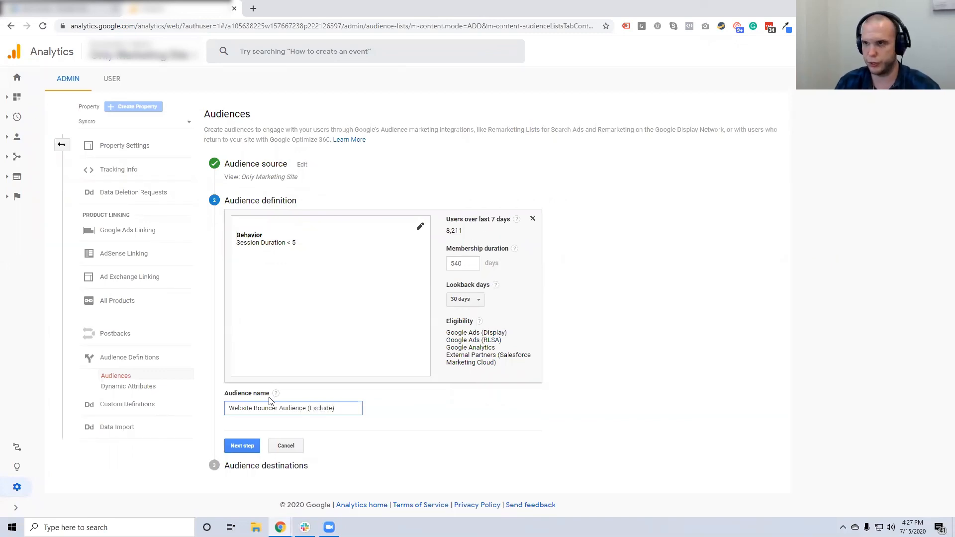
pyautogui.click(249, 445)
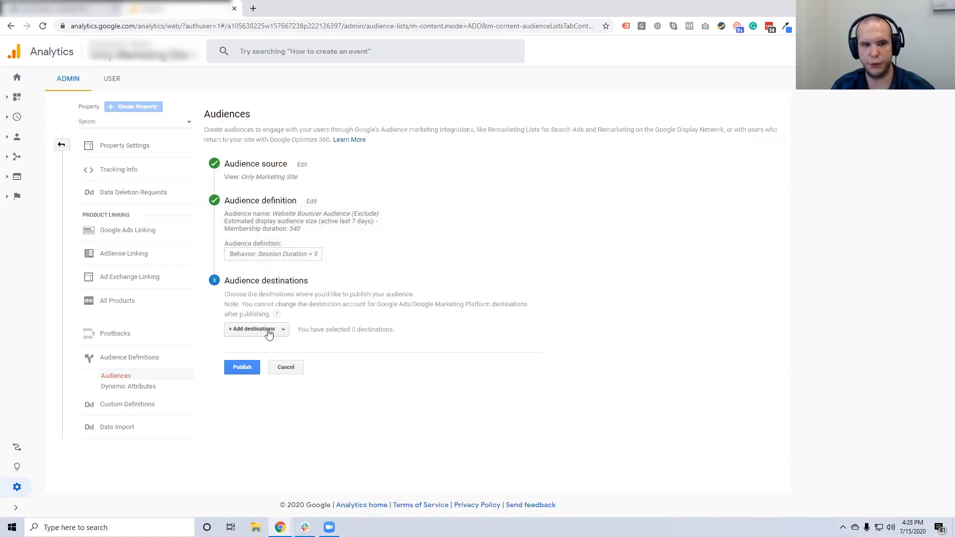
# Add the linked Google Ads account as the audience destination and publish the audience.
pyautogui.click(253, 329)
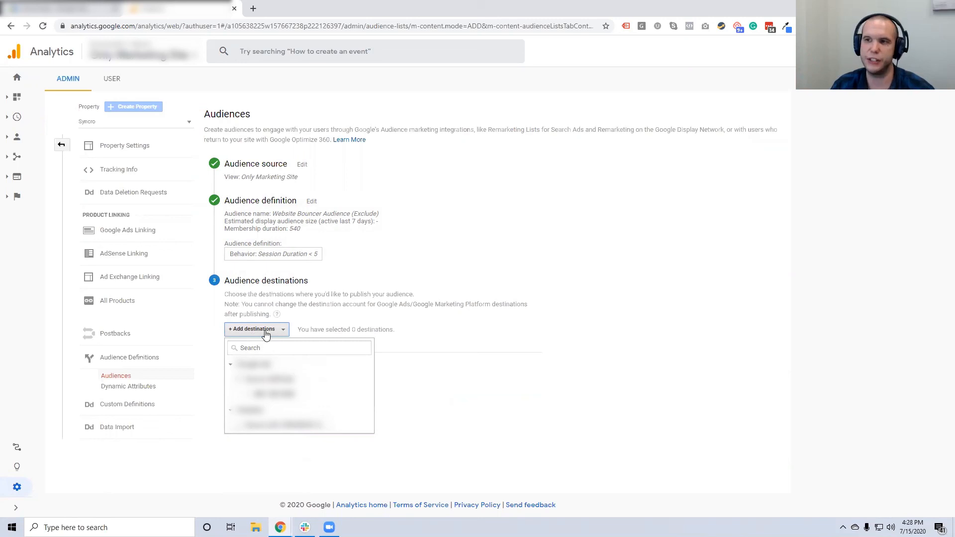
pyautogui.click(261, 394)
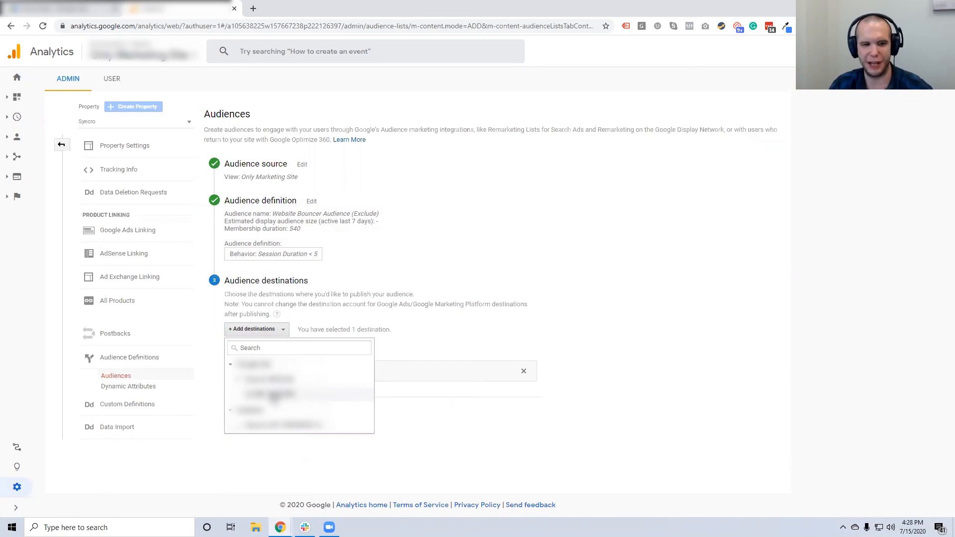
pyautogui.click(535, 414)
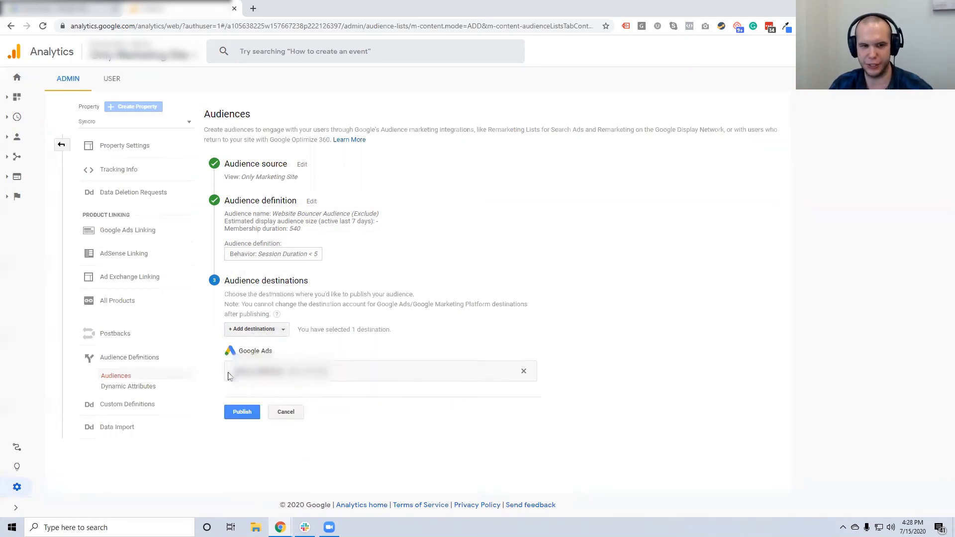
pyautogui.moveTo(235, 371); pyautogui.dragTo(285, 372)
pyautogui.click(314, 386)
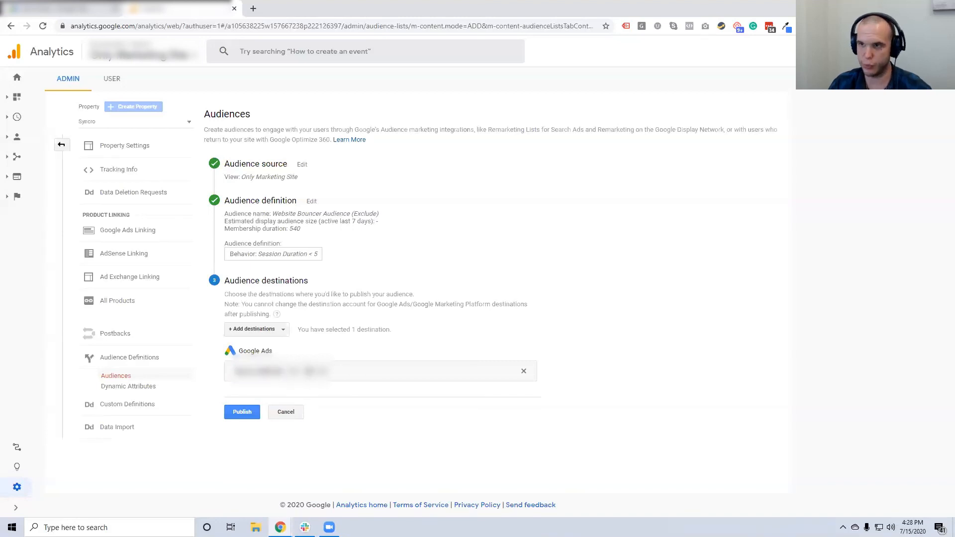
pyautogui.click(248, 418)
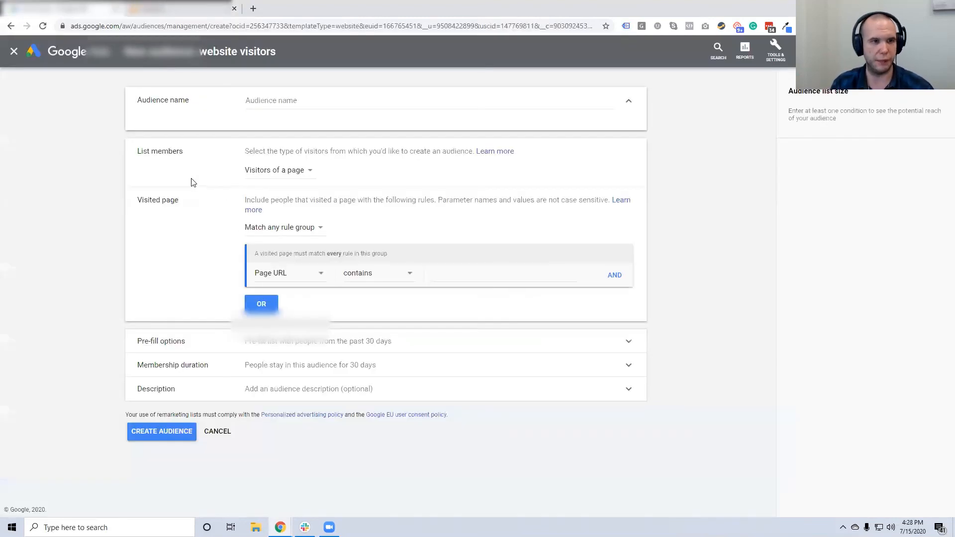
# In Google Ads, leave the new website visitors audience form and reload the Audience manager's remarketing lists.
pyautogui.click(14, 51)
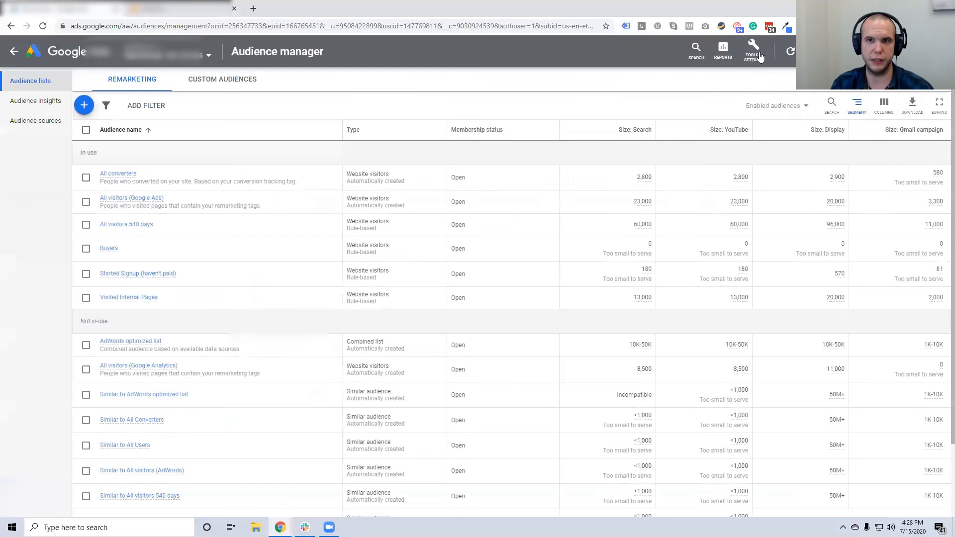
pyautogui.click(754, 50)
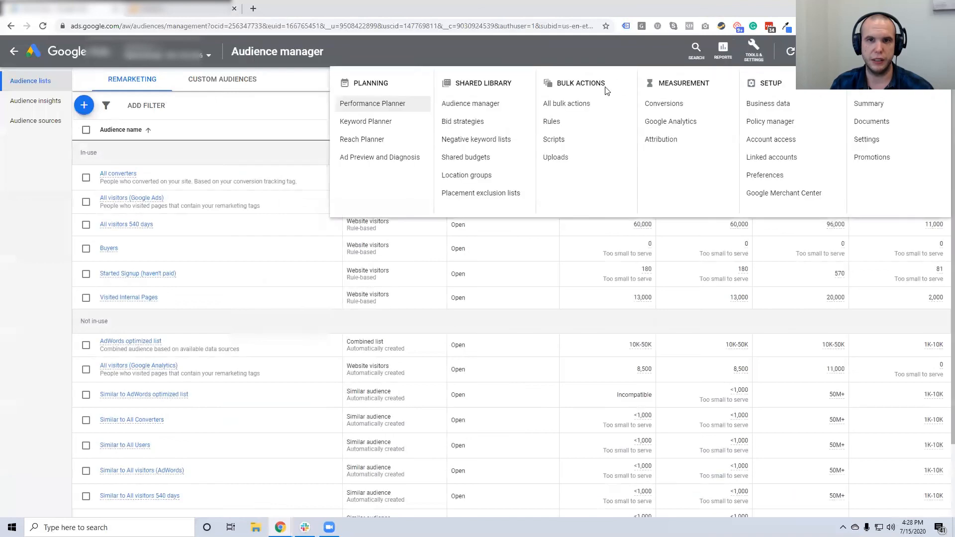
pyautogui.click(453, 103)
pyautogui.click(232, 30)
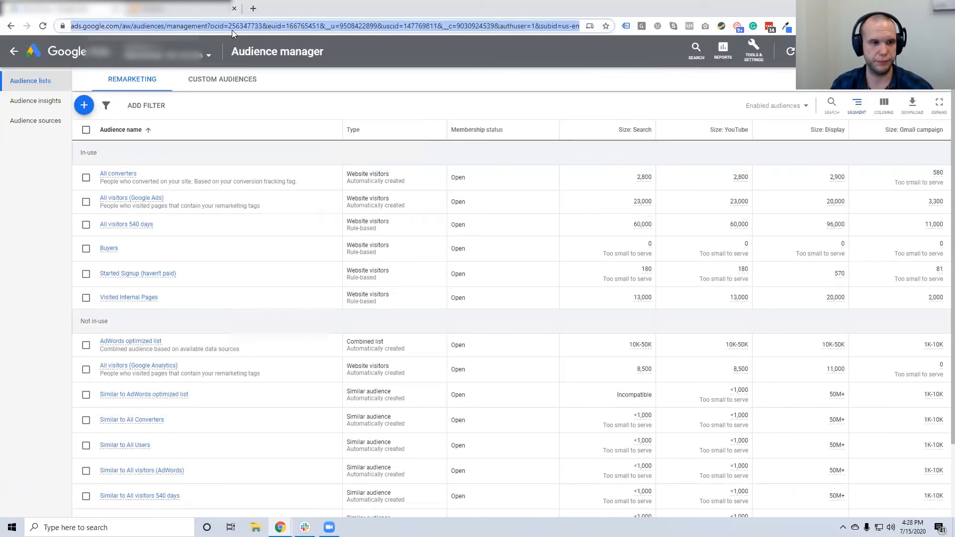
pyautogui.press('Return')
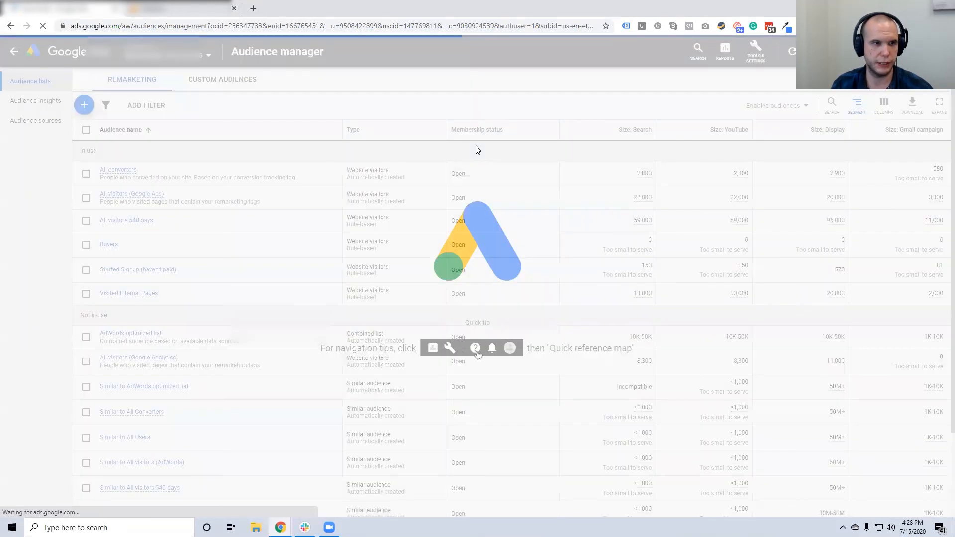
# Find Website Bouncer Audience (Exclude) among the audiences not in use and check its details.
pyautogui.scroll(-1, 477, 150)
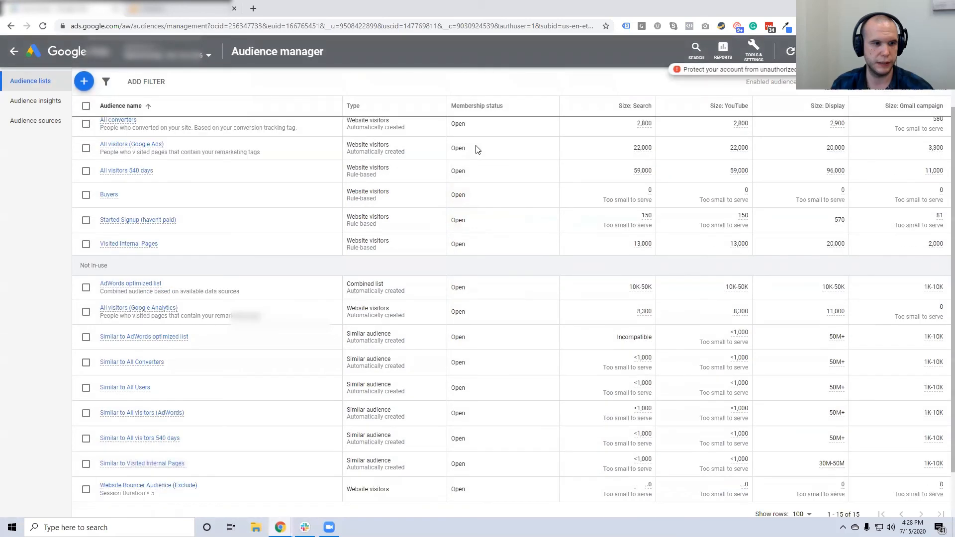
pyautogui.scroll(-1, 477, 150)
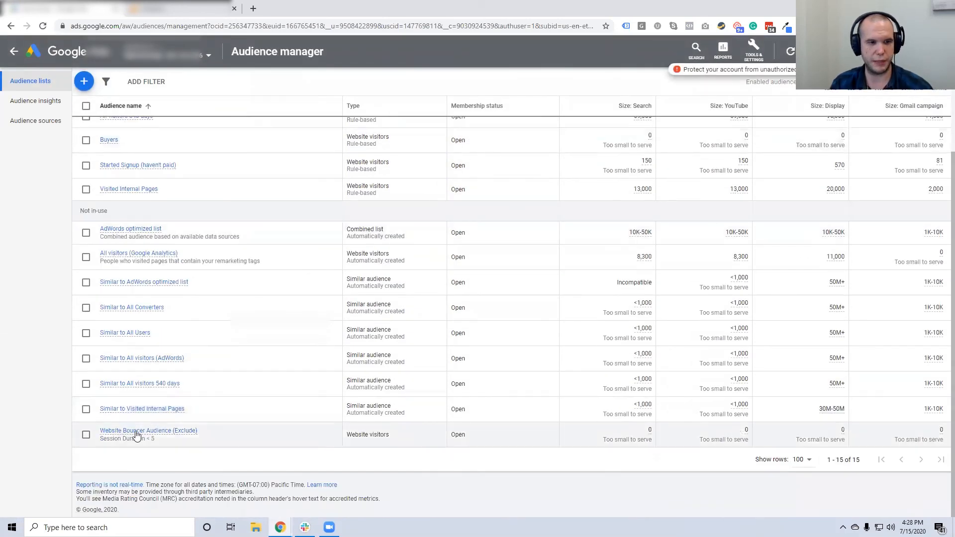
pyautogui.moveTo(137, 434)
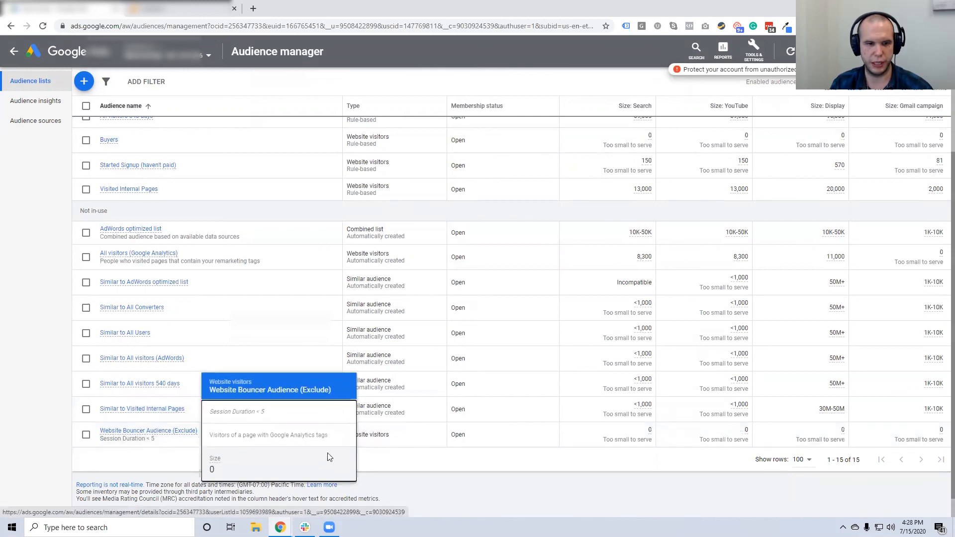
pyautogui.moveTo(186, 436)
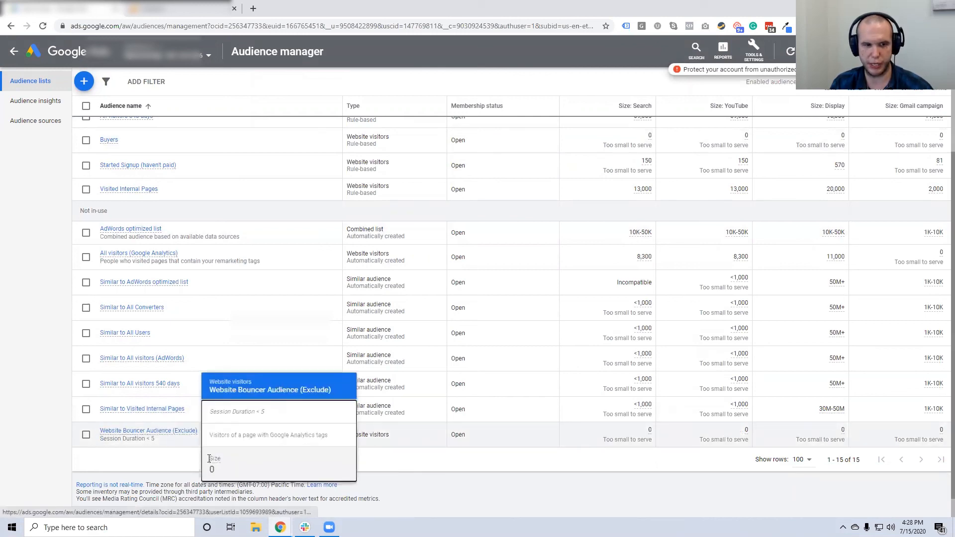